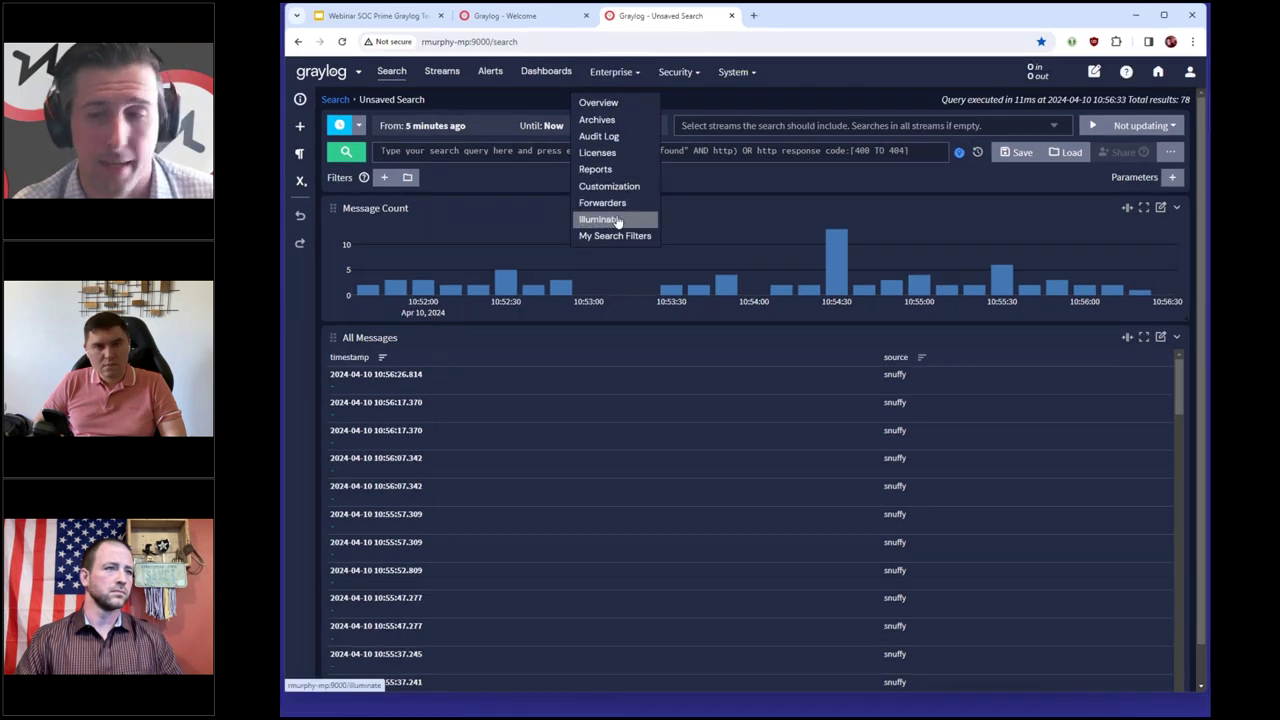
# - Review the Illuminate bundles available for installation, and search the Illuminate processing packs for "user"
pyautogui.click(615, 220)
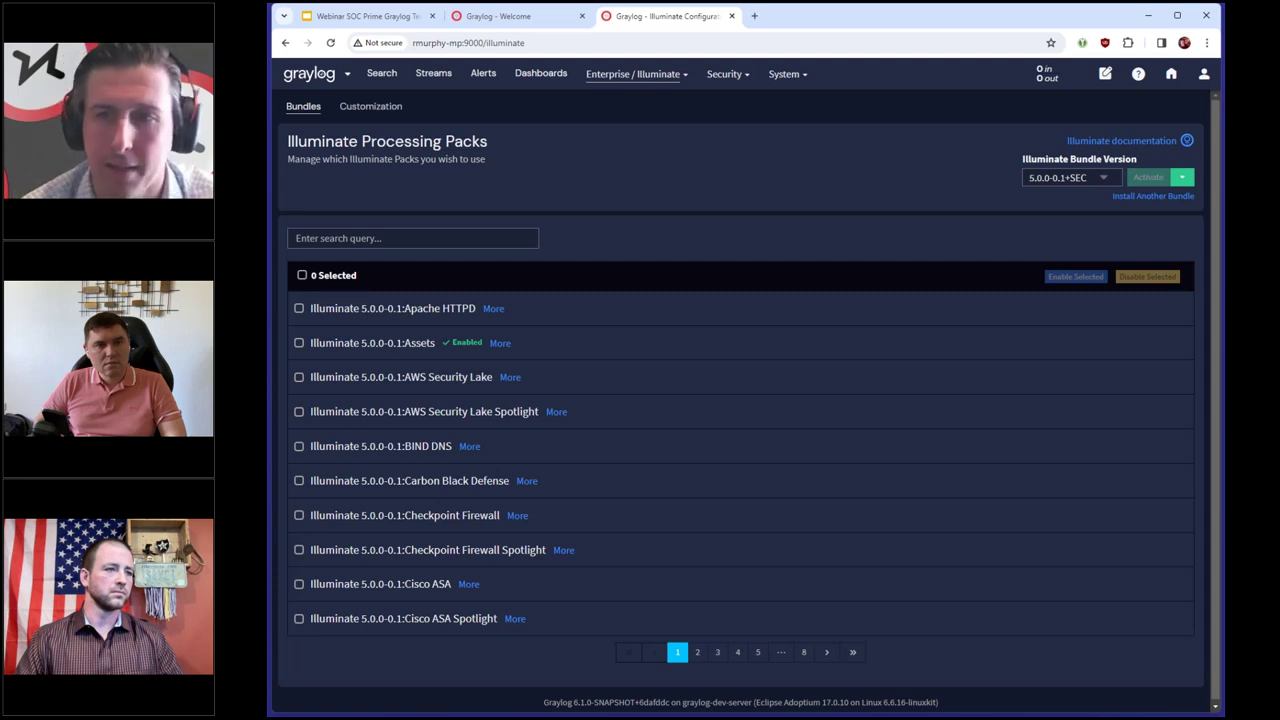
pyautogui.click(1137, 197)
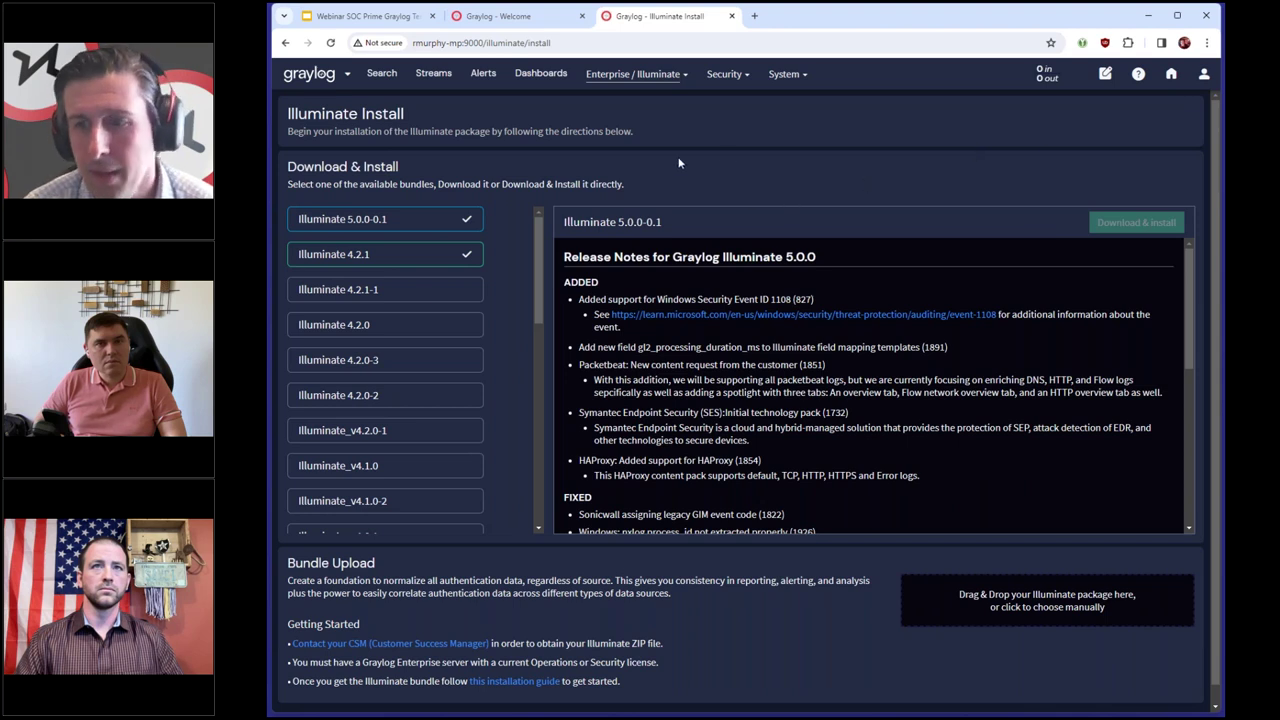
pyautogui.click(648, 75)
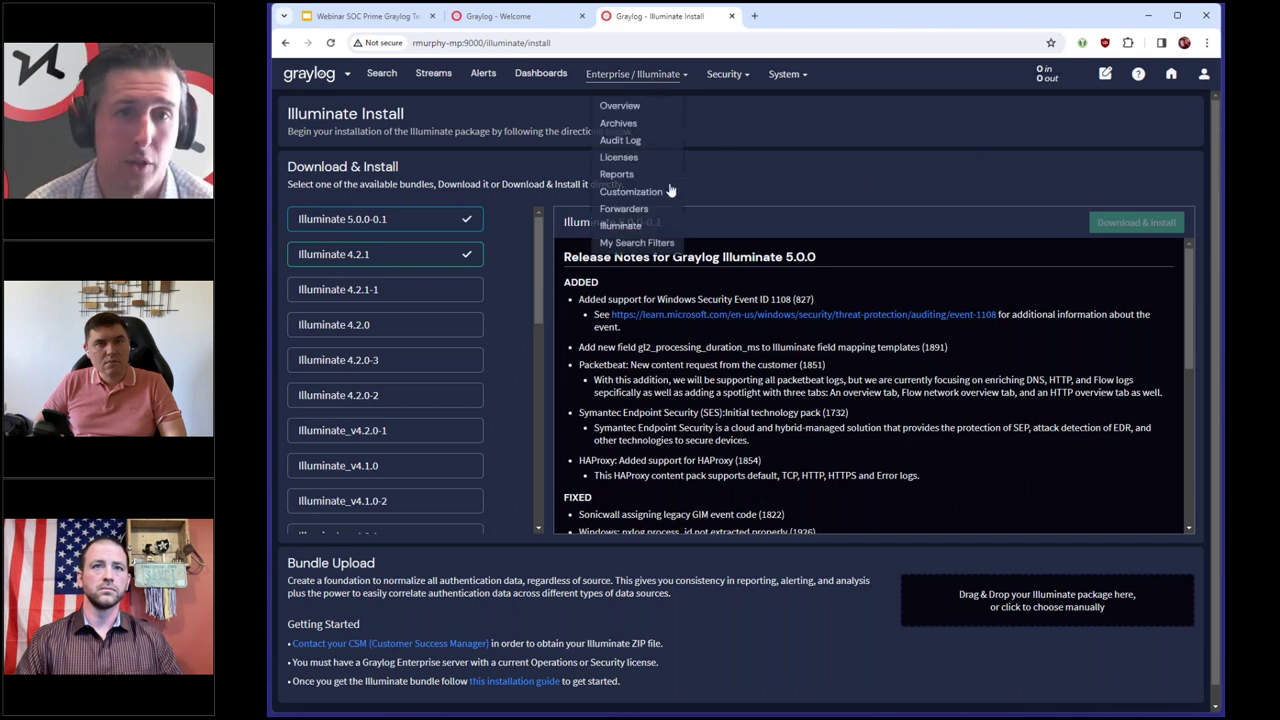
pyautogui.click(621, 226)
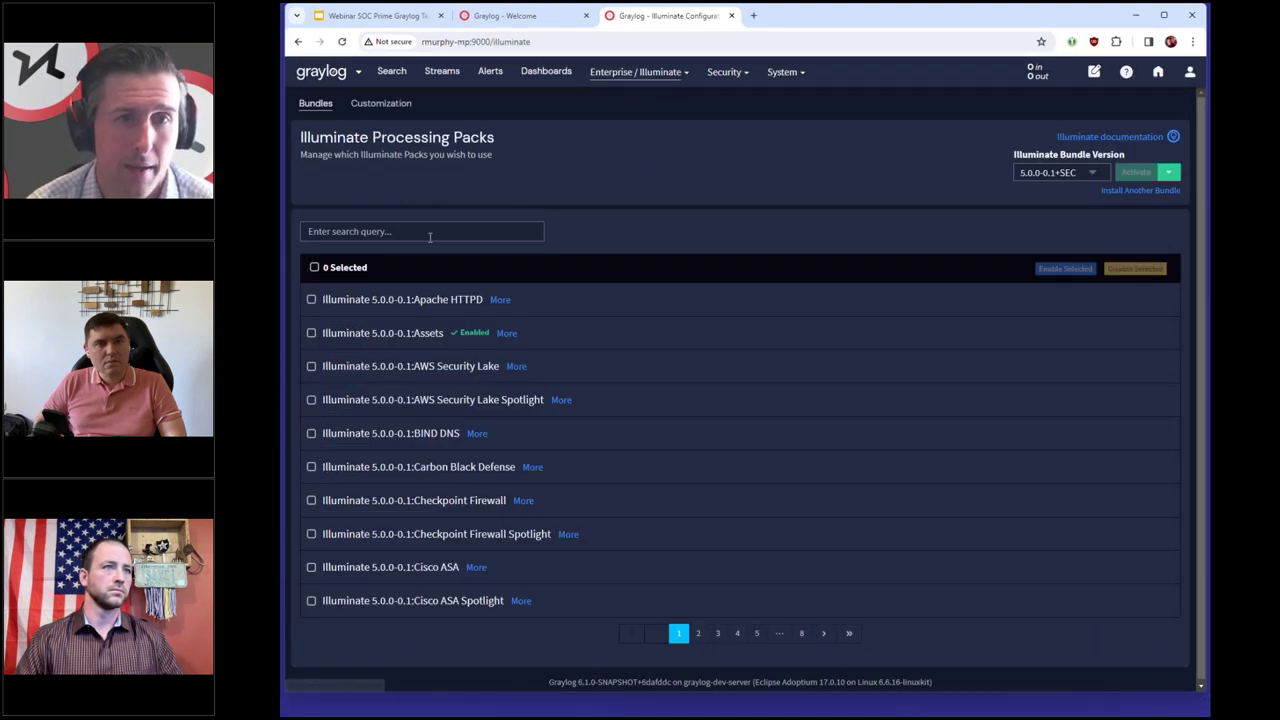
pyautogui.write('user')
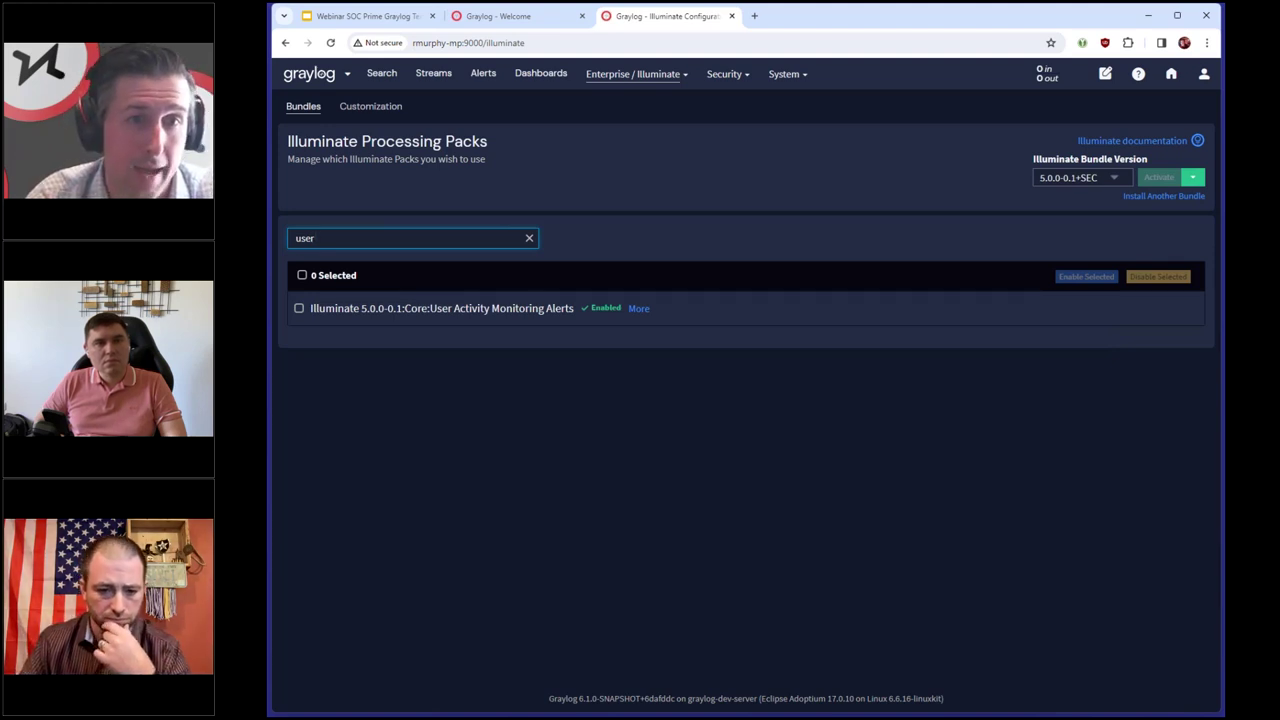
# - Close the Illuminate configuration page and switch the sandbox Graylog instance to the Security perspective
pyautogui.click(732, 16)
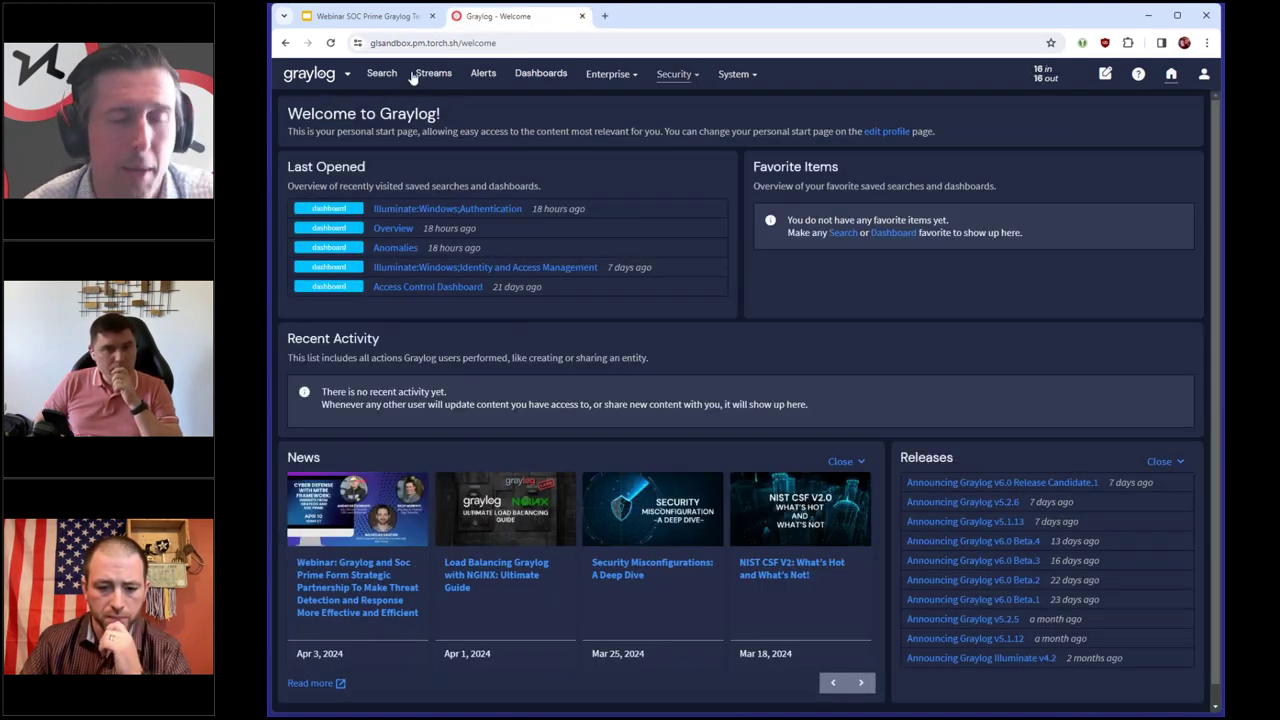
pyautogui.click(347, 74)
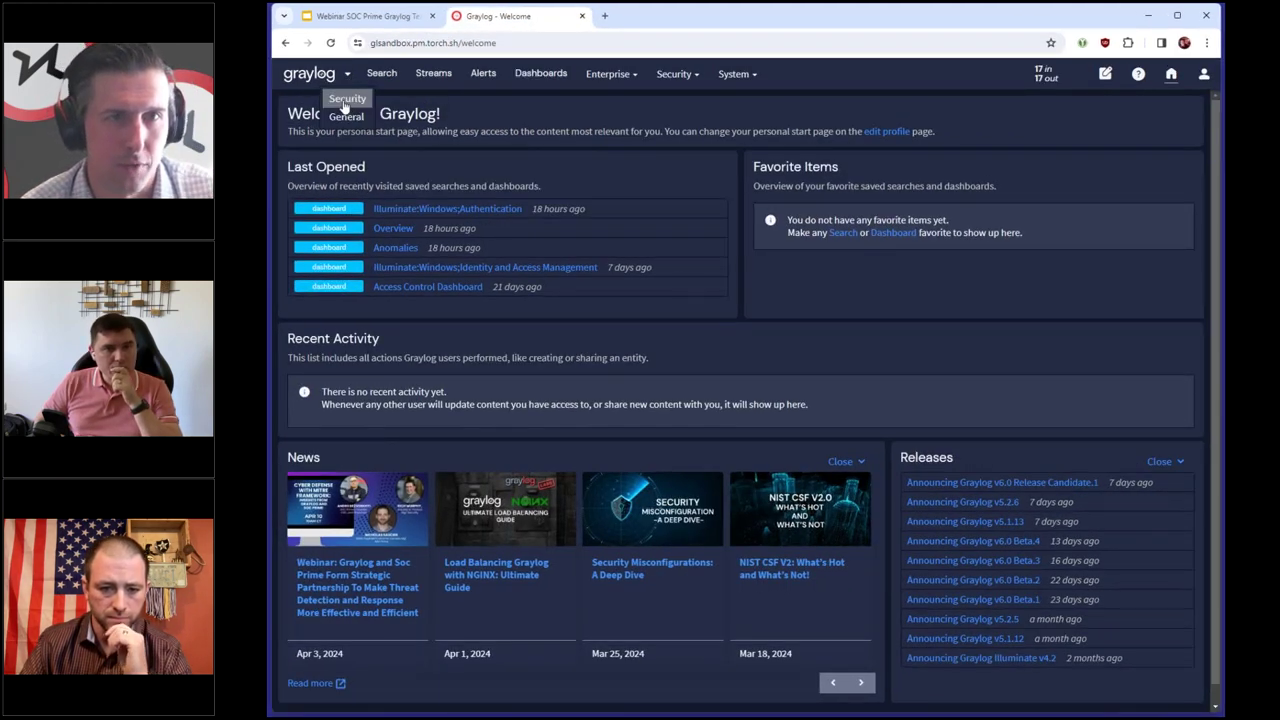
pyautogui.click(344, 102)
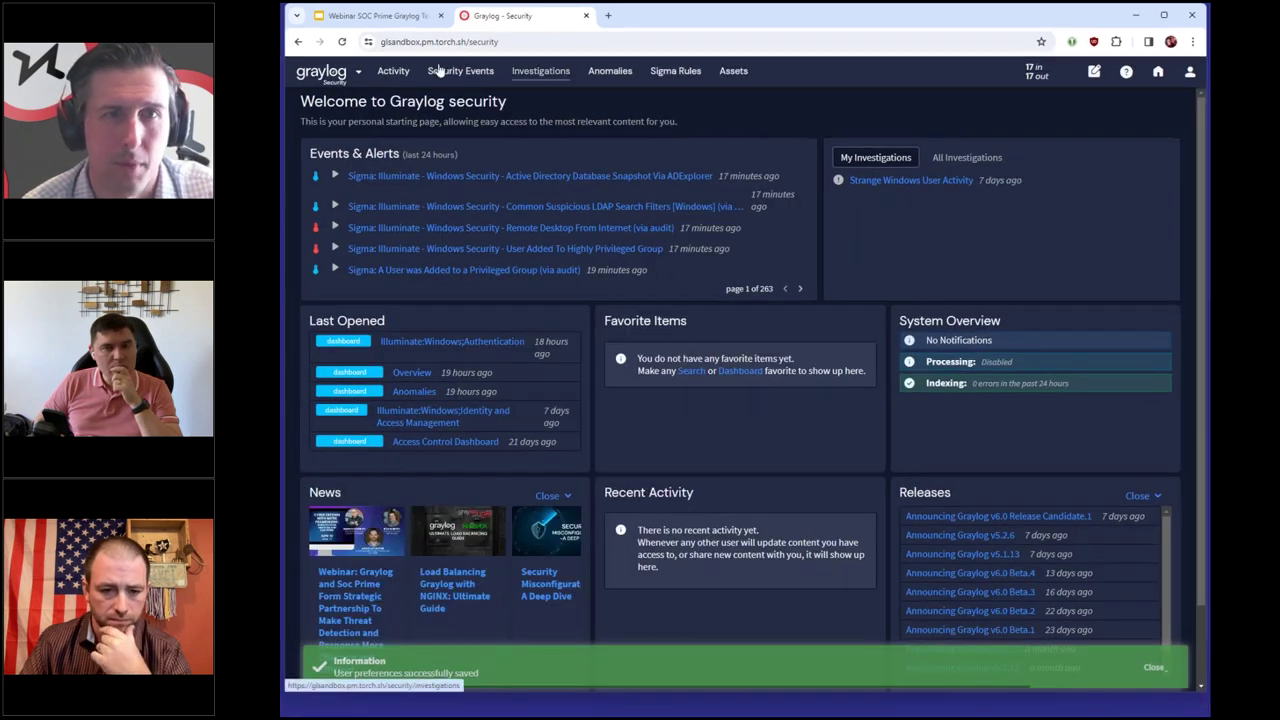
# - Inspect the source of the "Illuminate - Windows Security - Remote Desktop From Internet" Sigma rule on the second page of rules without saving changes
pyautogui.click(675, 71)
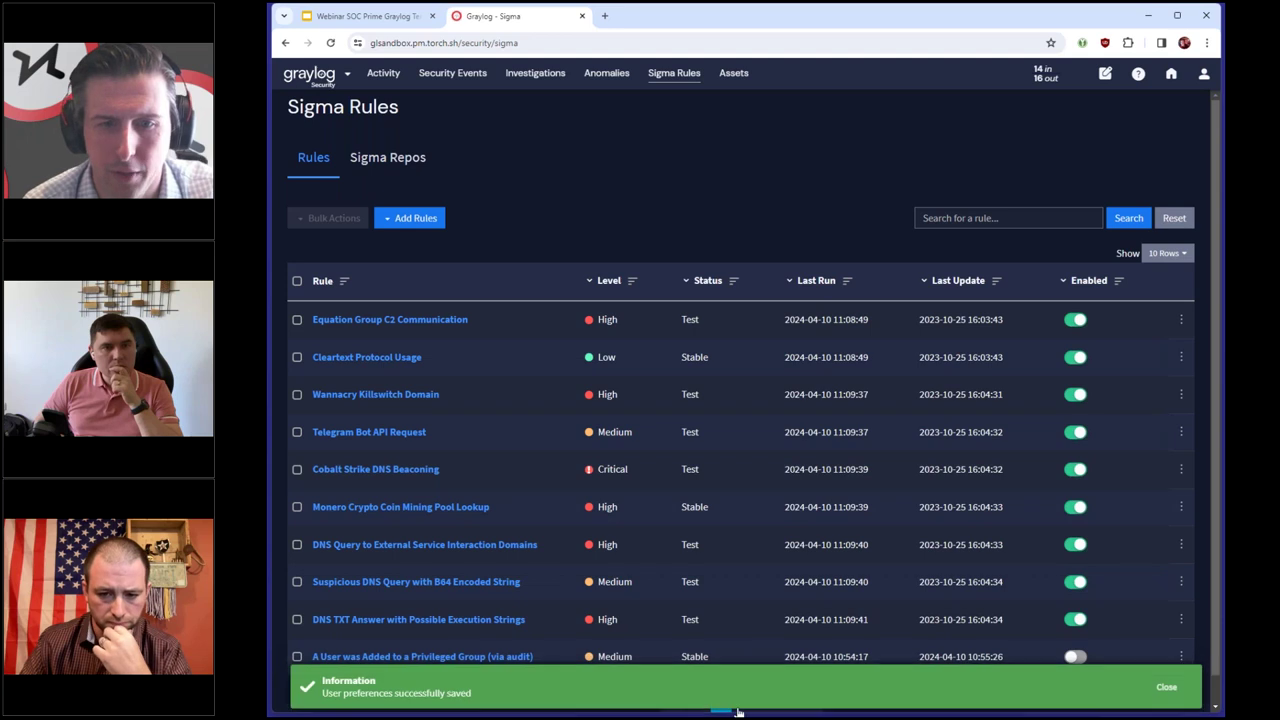
pyautogui.click(740, 708)
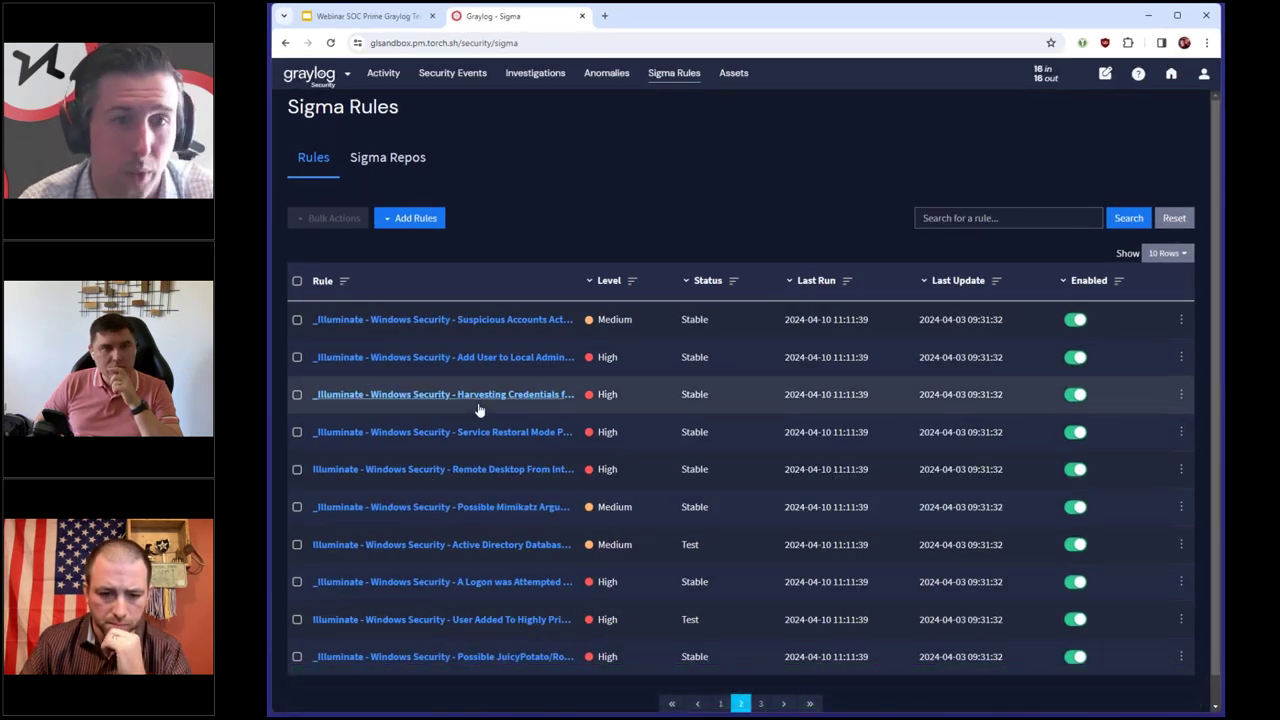
pyautogui.click(480, 470)
pyautogui.moveTo(634, 250); pyautogui.dragTo(698, 250)
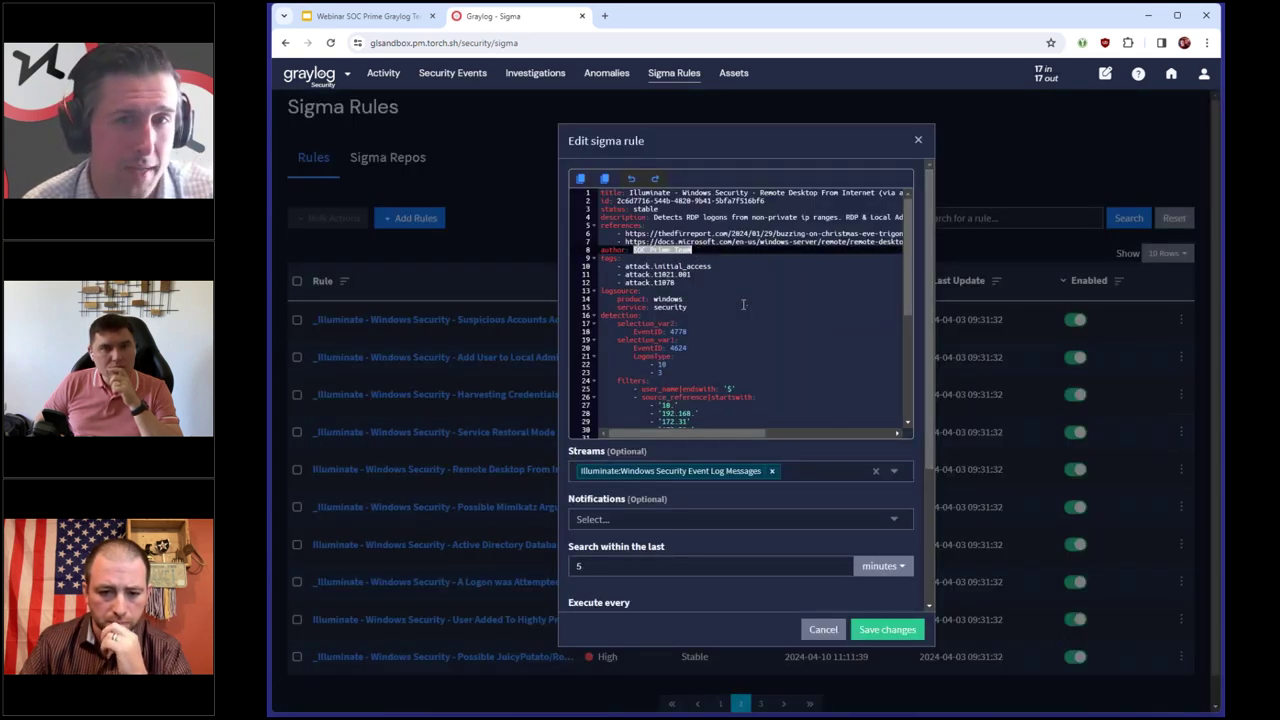
pyautogui.click(743, 304)
pyautogui.click(686, 266)
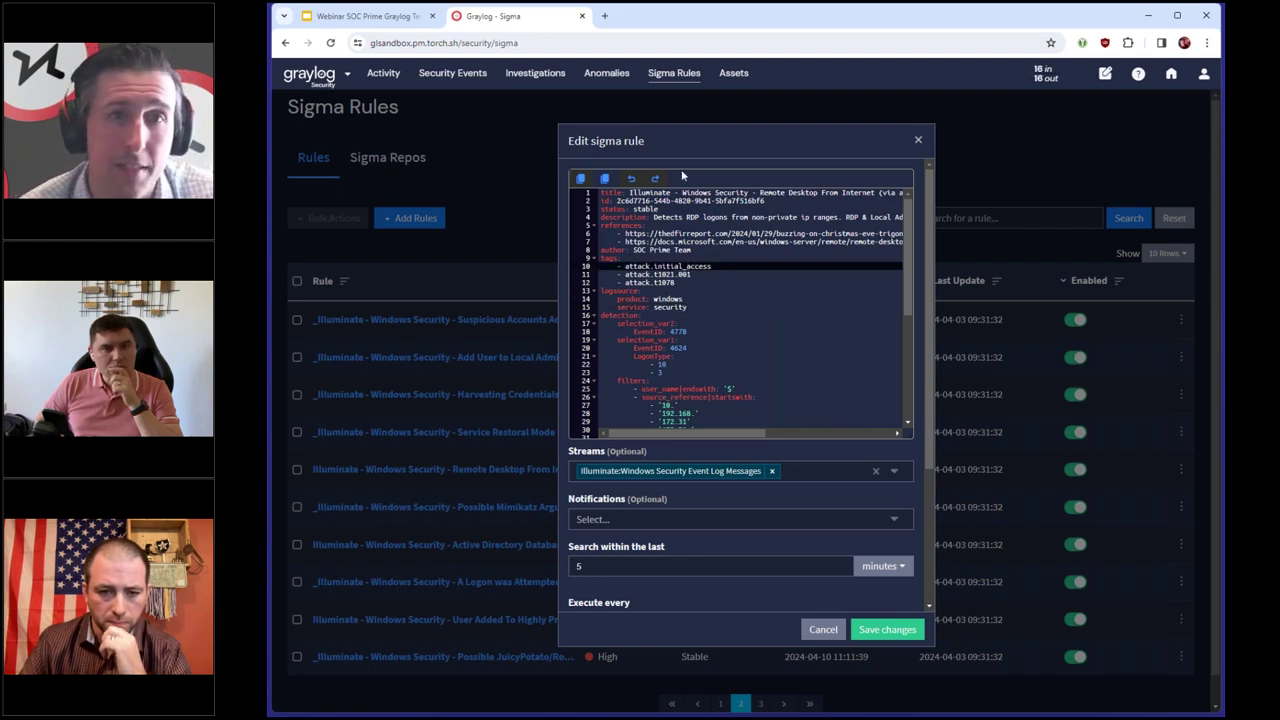
pyautogui.click(820, 628)
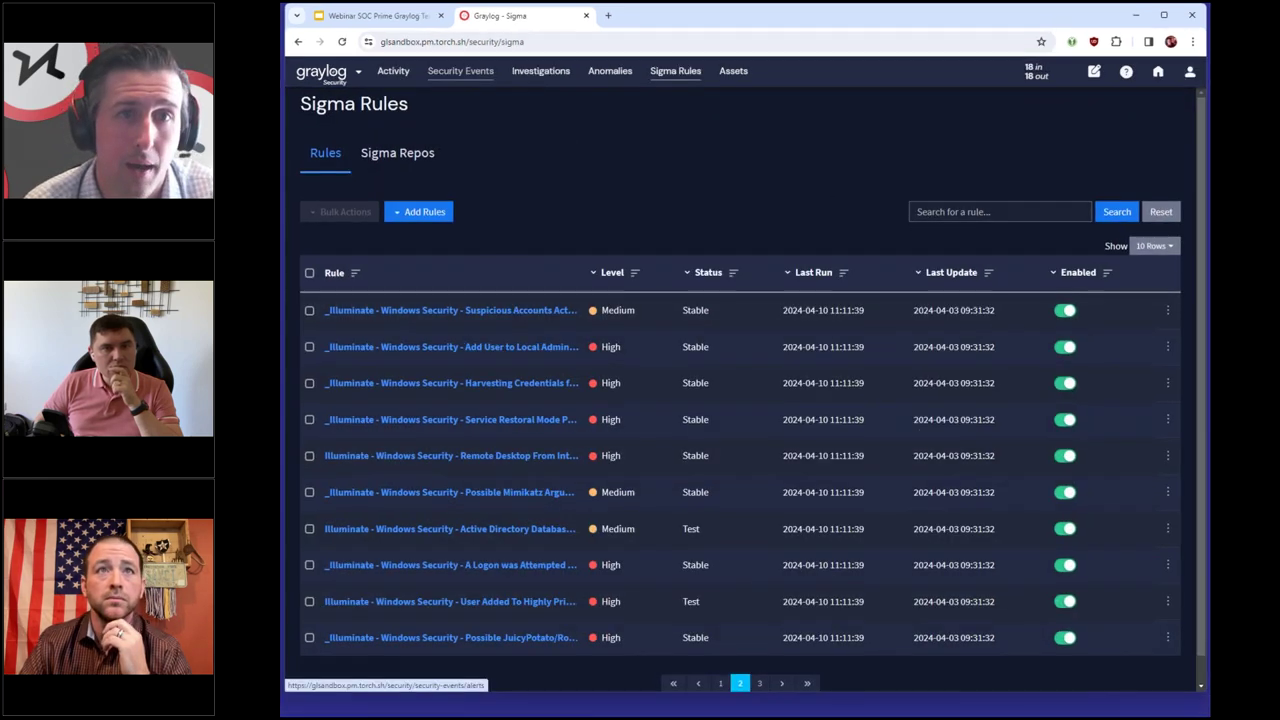
# - In the security events, assign an owner to the 10:53:56 "A User was Added to a Privileged Group" event and set its status to Investigating
pyautogui.click(461, 72)
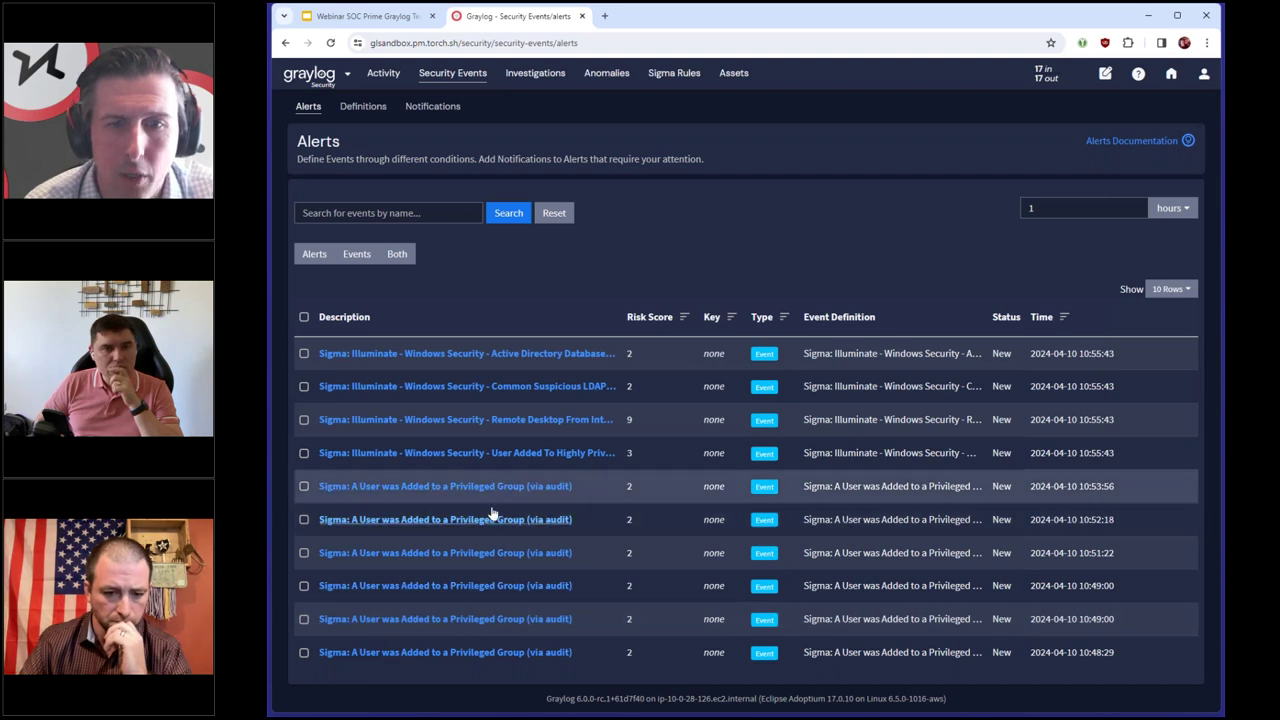
pyautogui.click(535, 485)
pyautogui.scroll(-1, 535, 483)
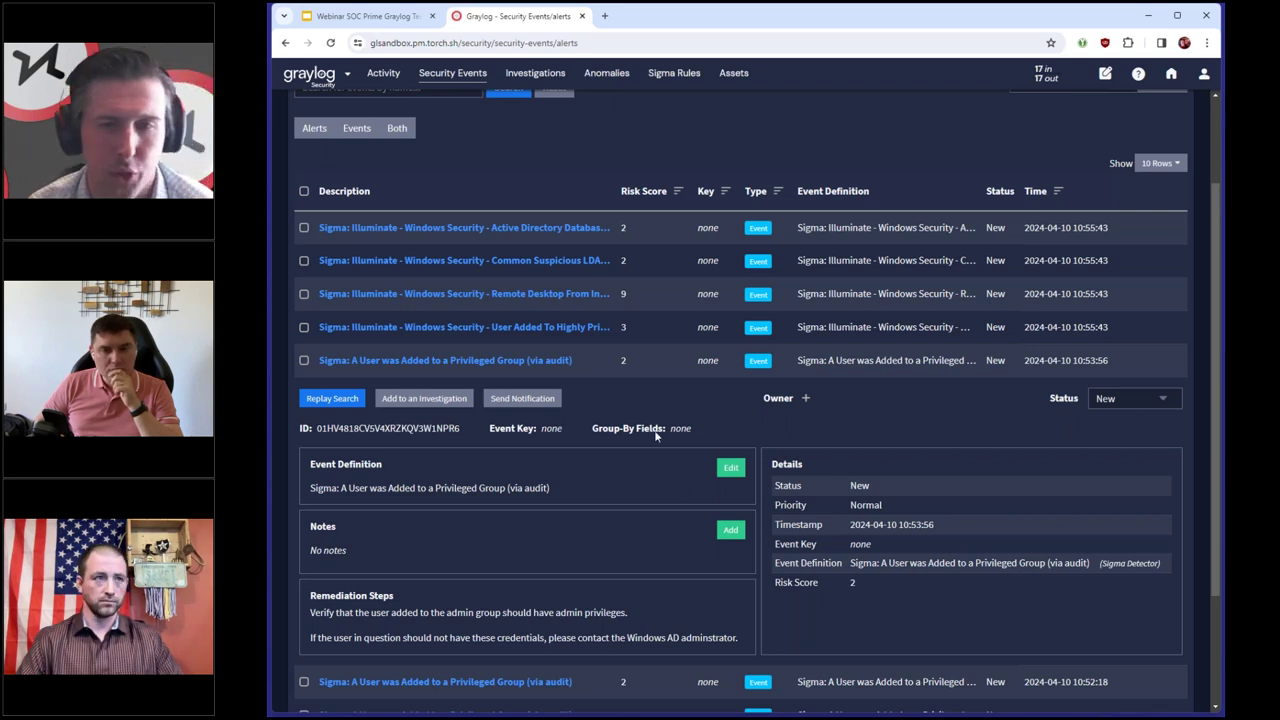
pyautogui.click(807, 400)
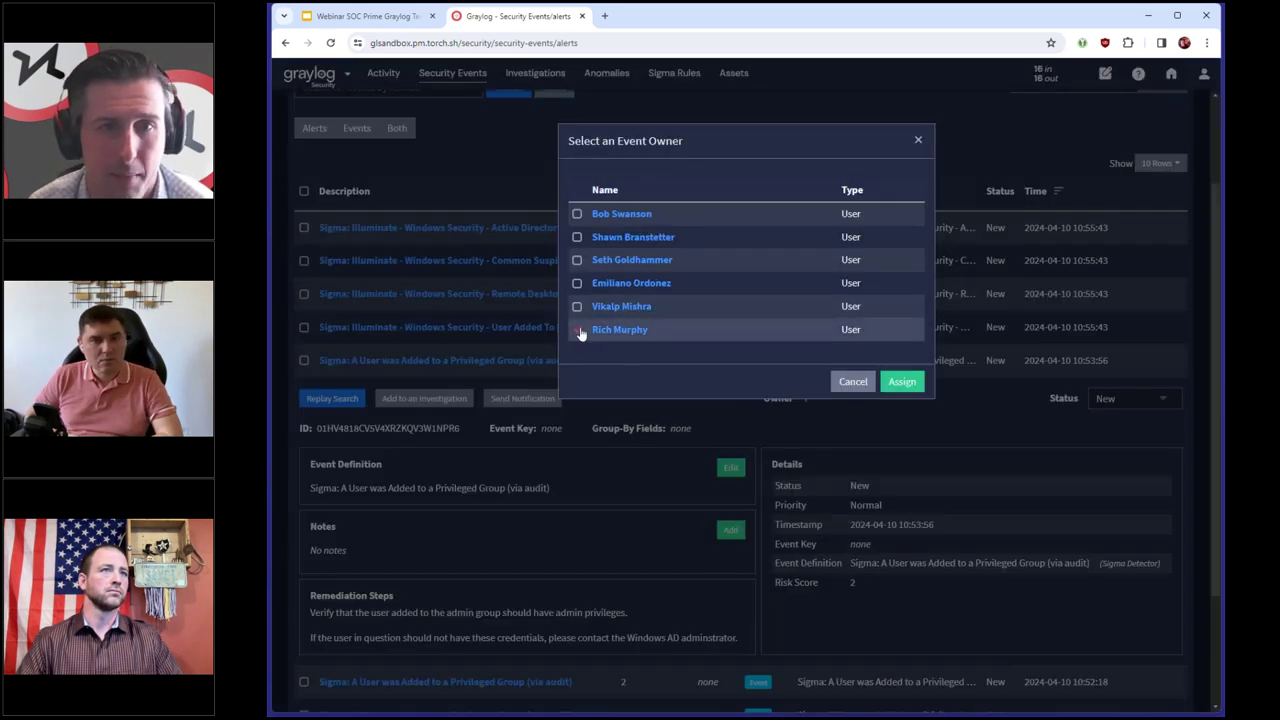
pyautogui.click(903, 381)
pyautogui.click(1140, 398)
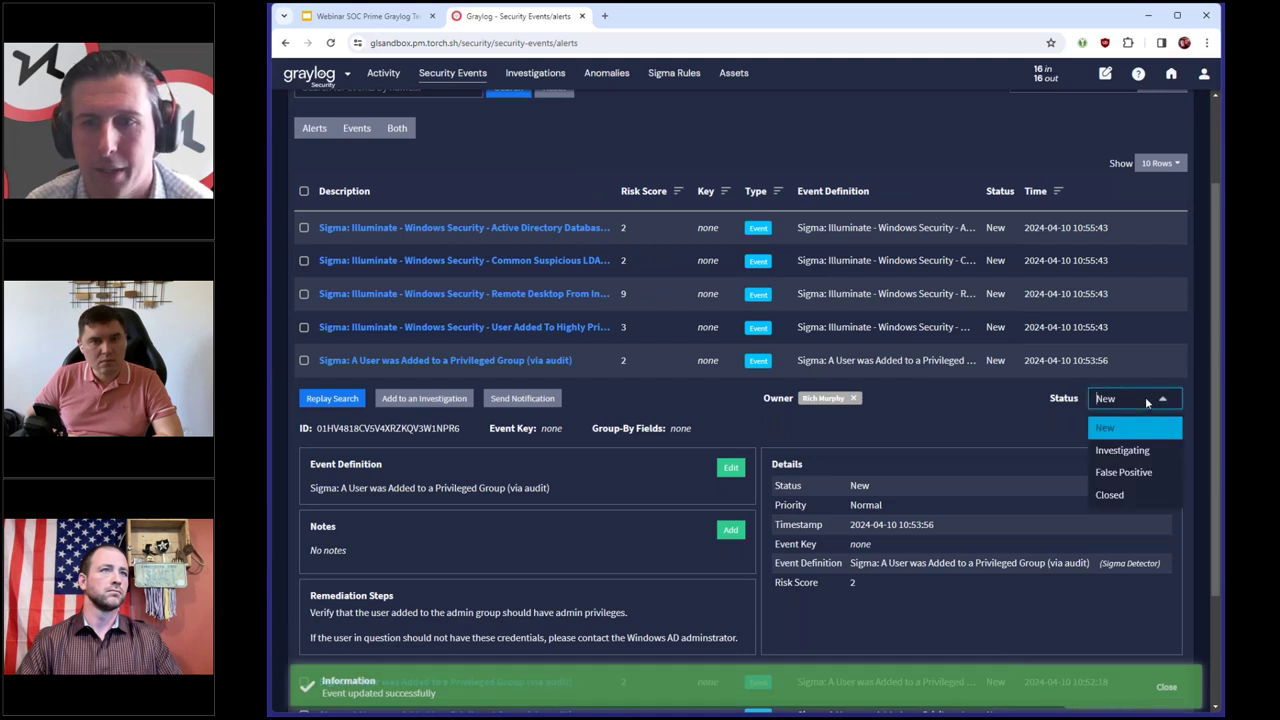
pyautogui.click(1129, 451)
pyautogui.click(898, 215)
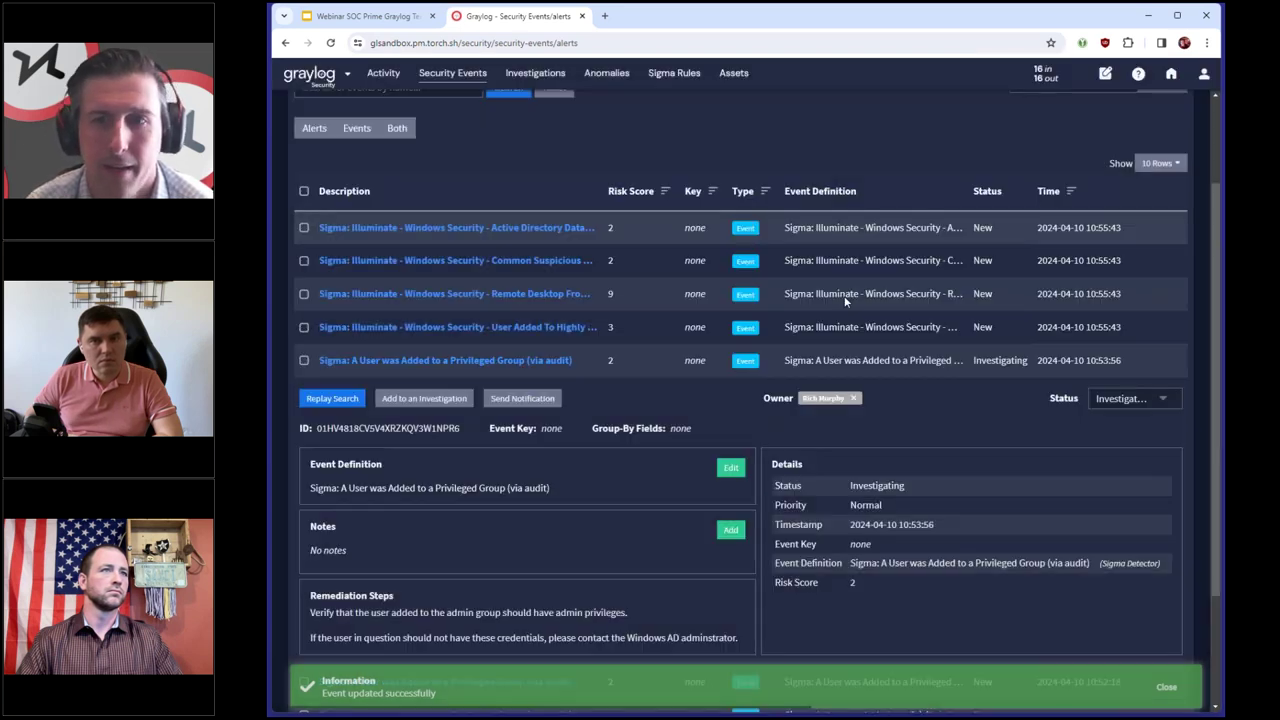
# - Read the remediation steps of the privileged group event and collapse its details
pyautogui.scroll(-1, 559, 510)
pyautogui.moveTo(371, 549); pyautogui.dragTo(730, 578)
pyautogui.click(646, 570)
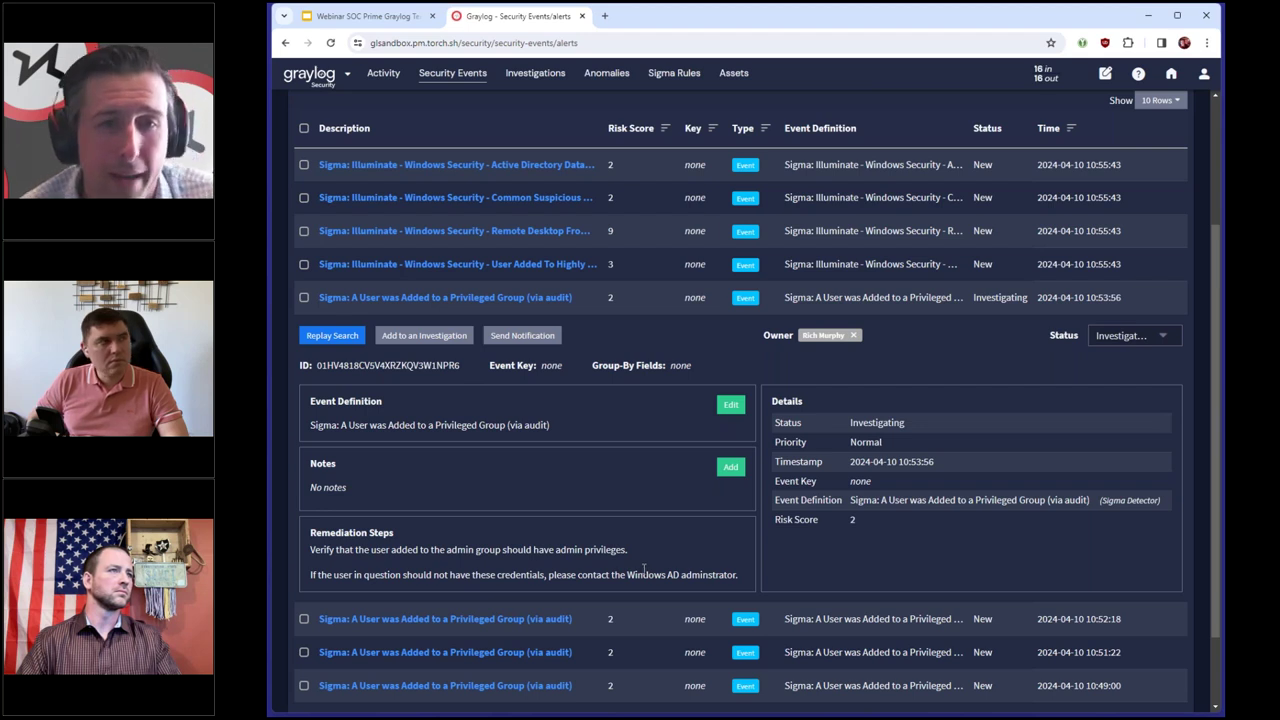
pyautogui.click(538, 298)
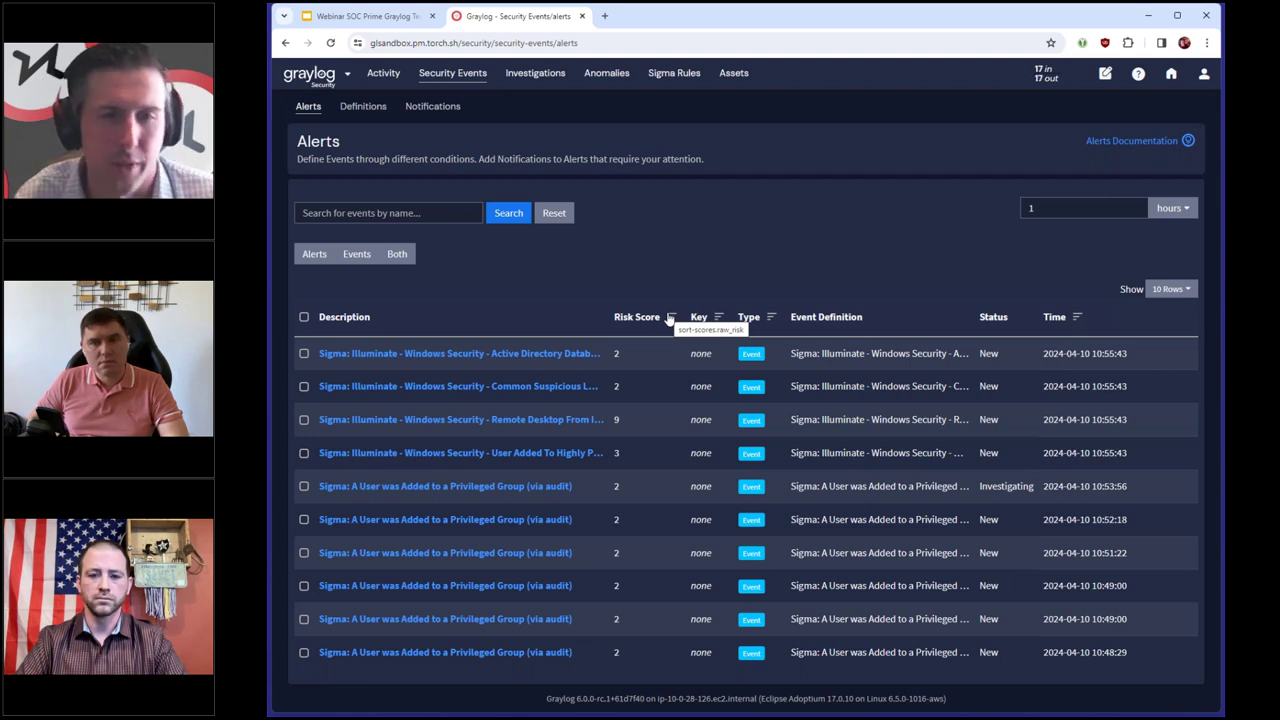
# - Sort the security events by descending risk score and expand the "Remote Desktop From Internet" event
pyautogui.click(670, 318)
pyautogui.click(683, 318)
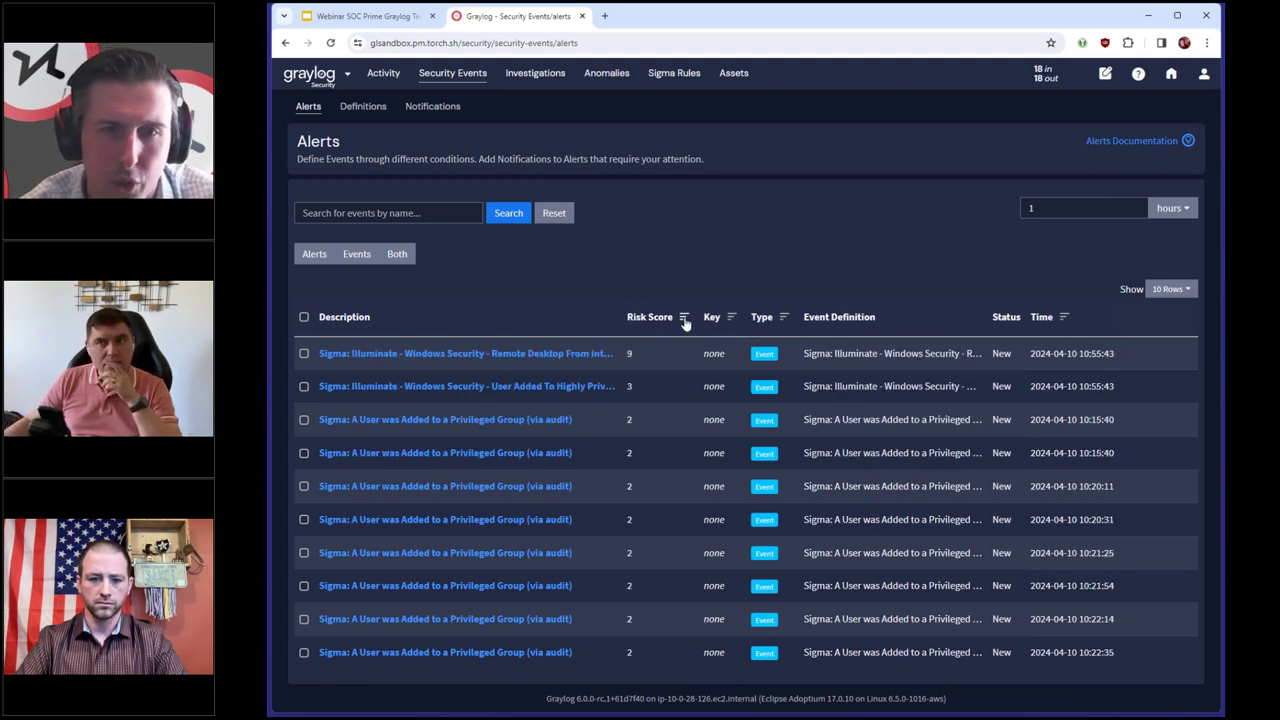
pyautogui.click(475, 357)
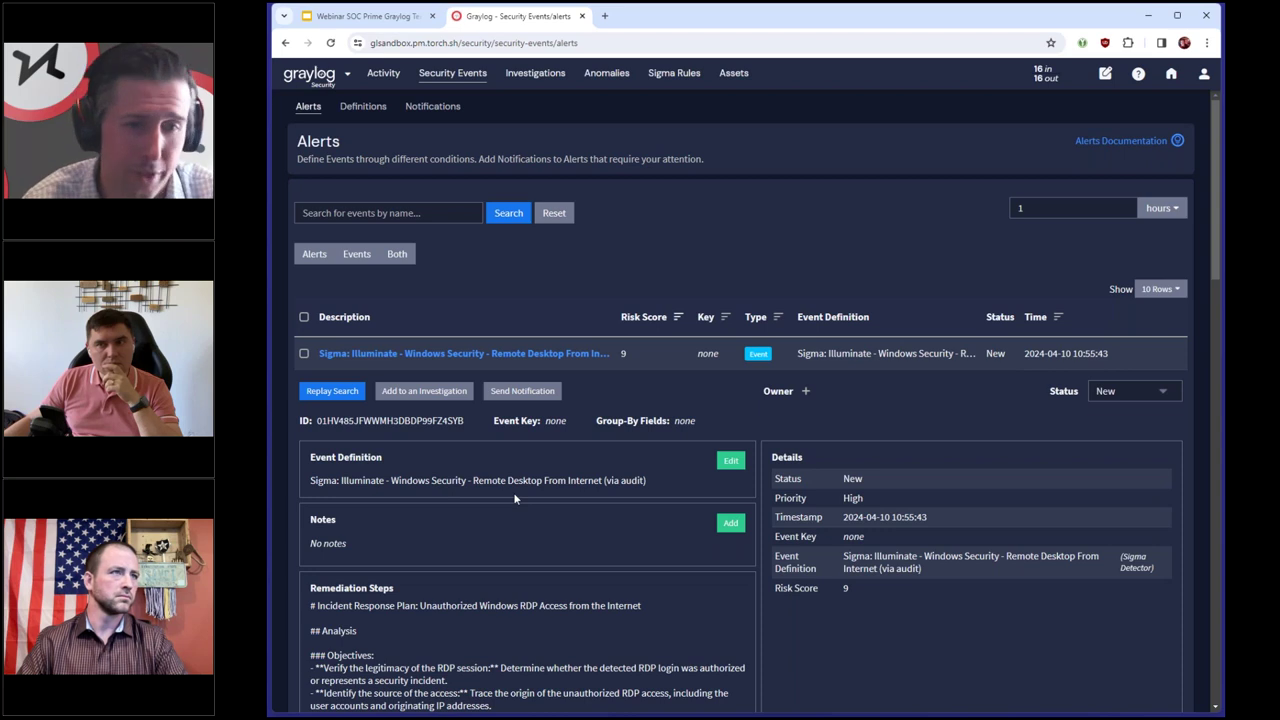
# - Replay the search behind the Remote Desktop event, examine the details of the matching log message, and close the replay
pyautogui.click(338, 391)
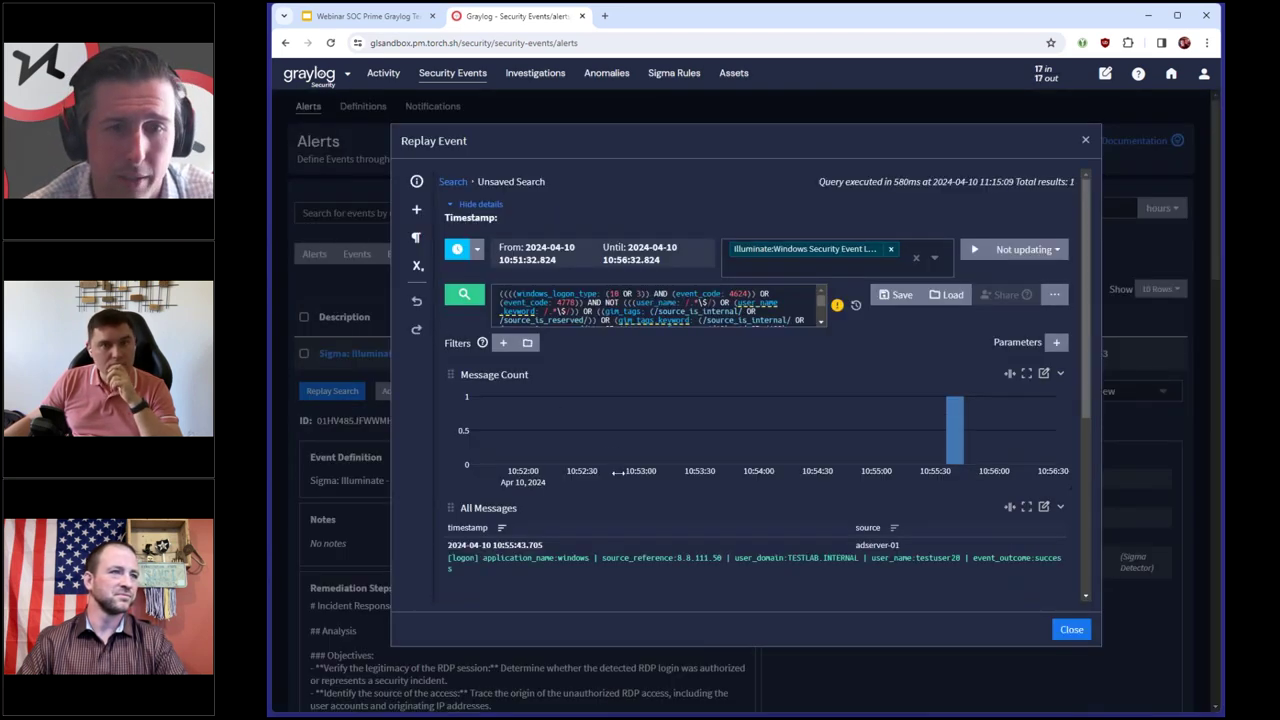
pyautogui.scroll(-2, 644, 552)
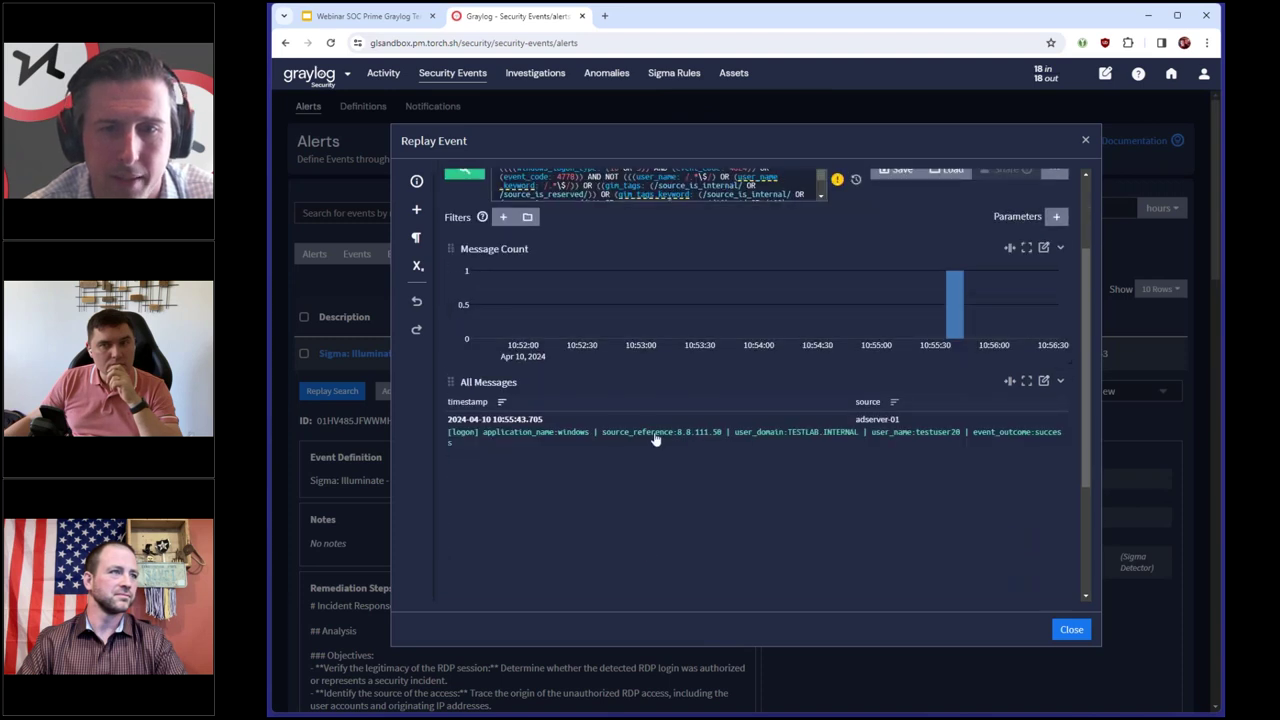
pyautogui.click(674, 464)
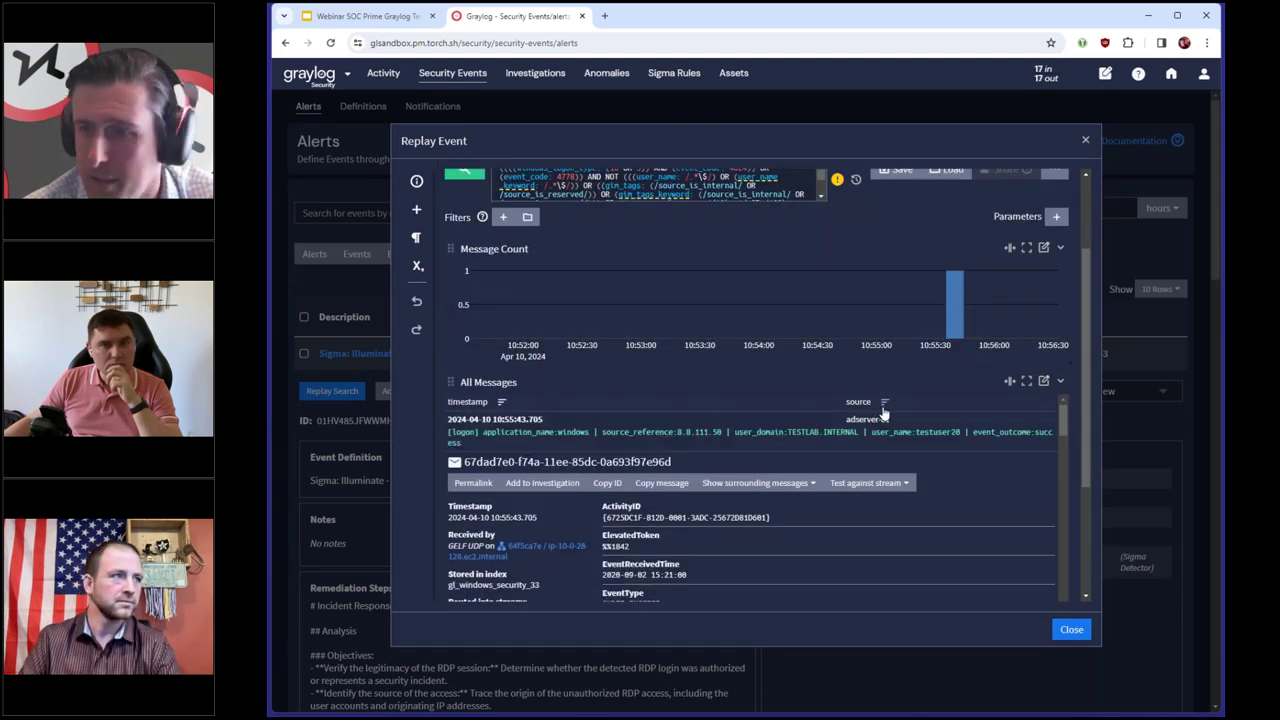
pyautogui.click(1072, 630)
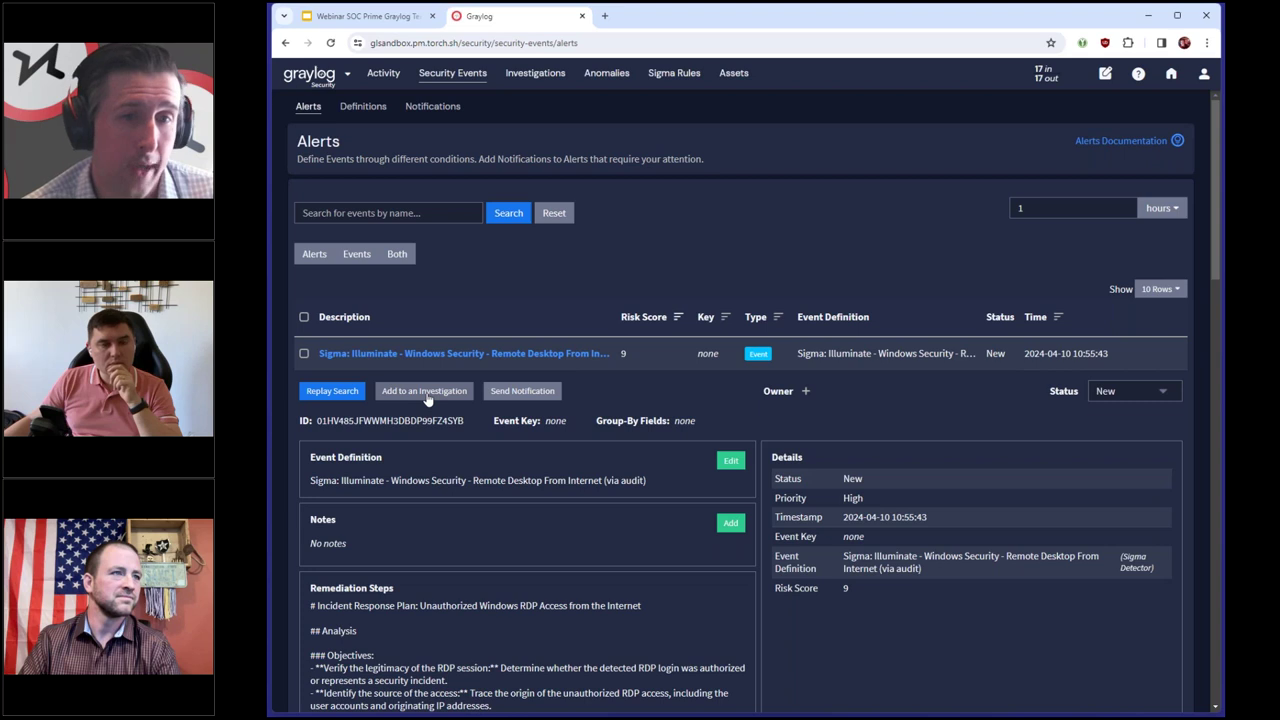
pyautogui.click(522, 391)
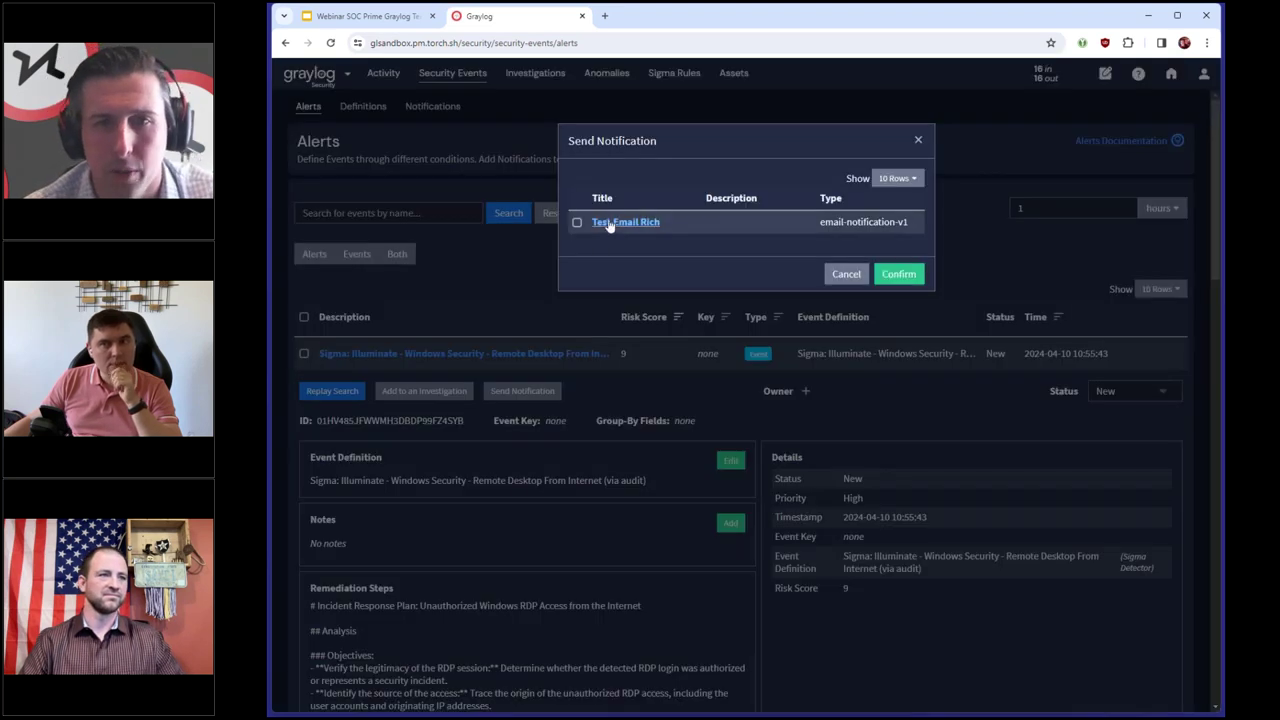
pyautogui.click(578, 223)
pyautogui.click(845, 274)
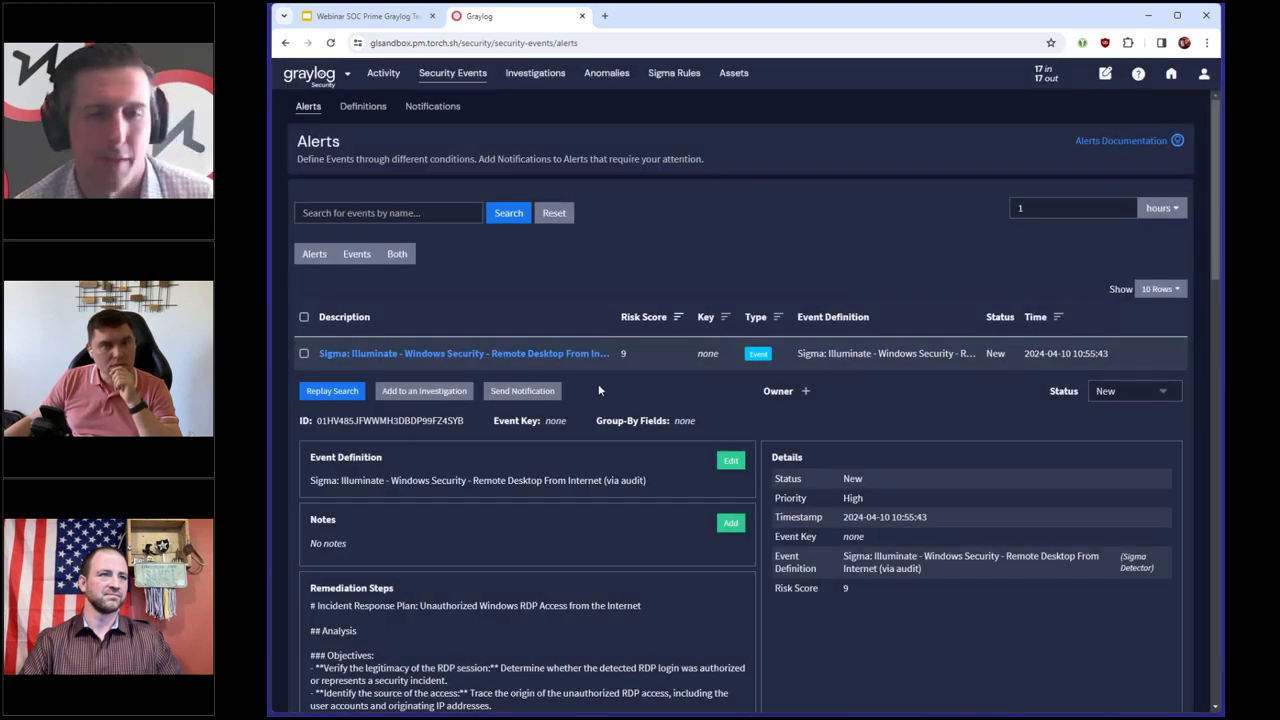
# - Add the Remote Desktop event as evidence to the "Strange Windows User Activity" investigation
pyautogui.click(443, 391)
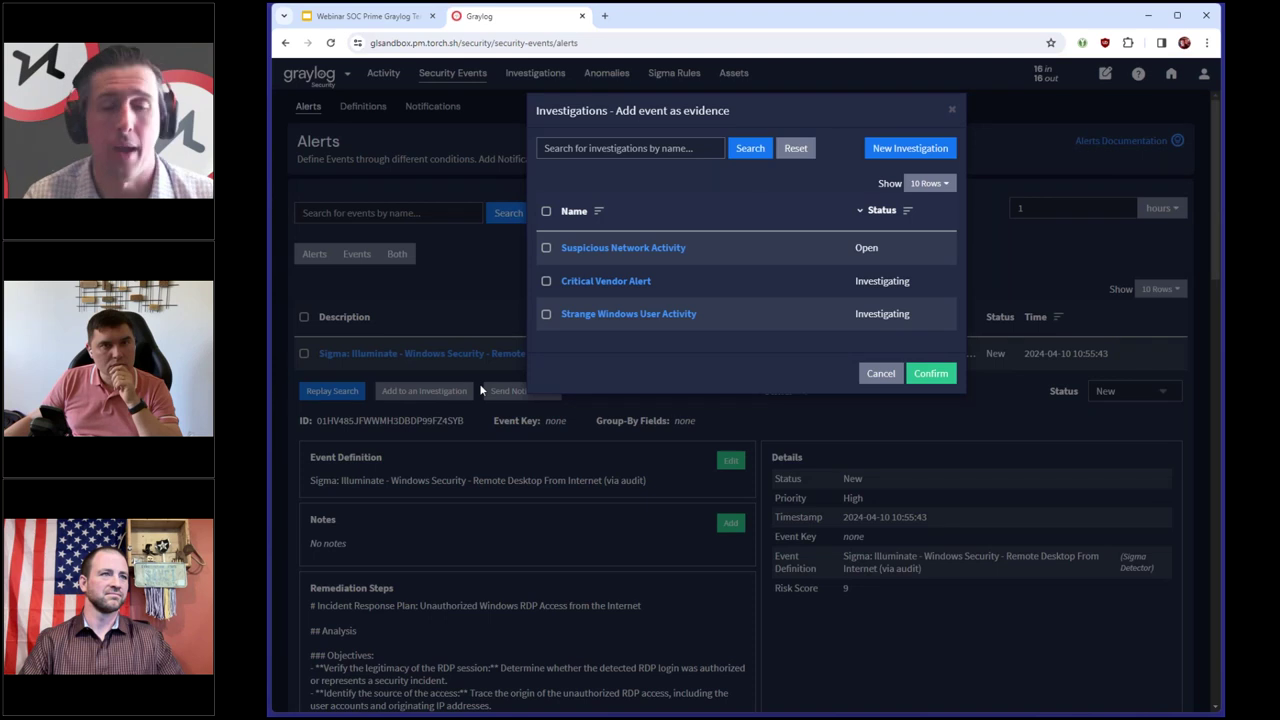
pyautogui.click(546, 314)
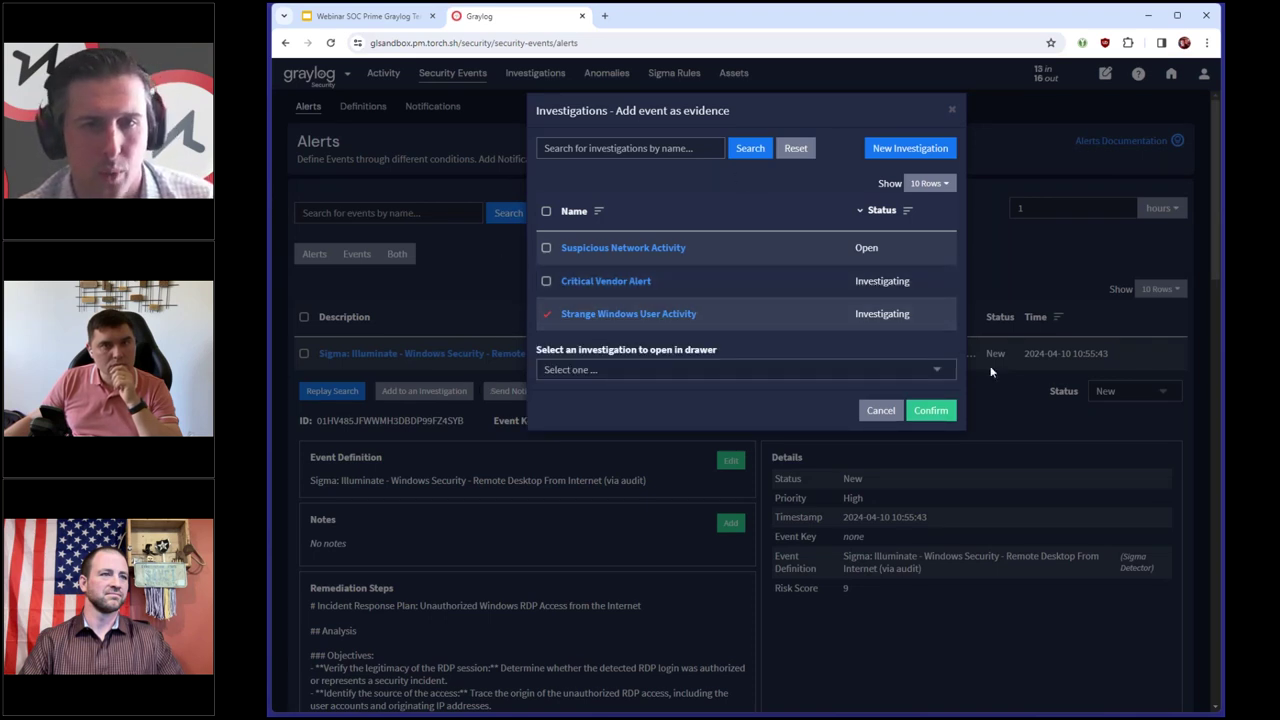
pyautogui.click(930, 410)
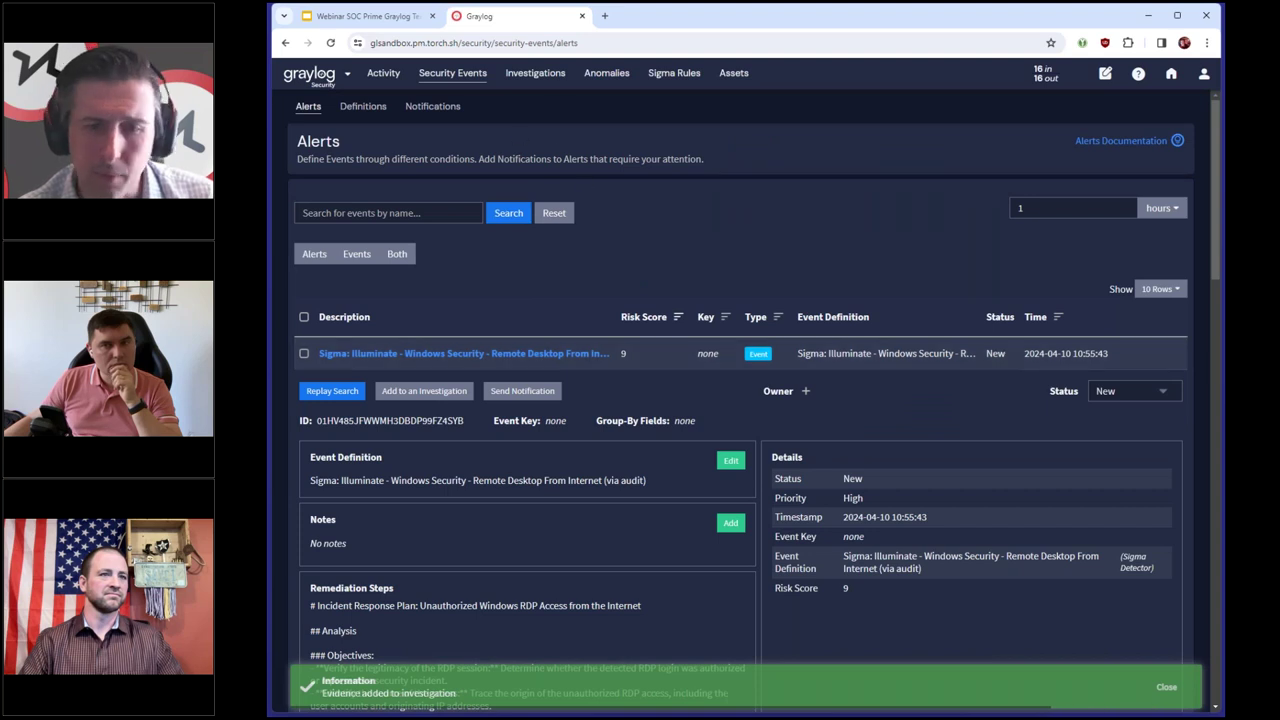
# - Open the "Strange Windows User Activity" investigation and review the details of its Primary Windows AD Server asset
pyautogui.click(538, 73)
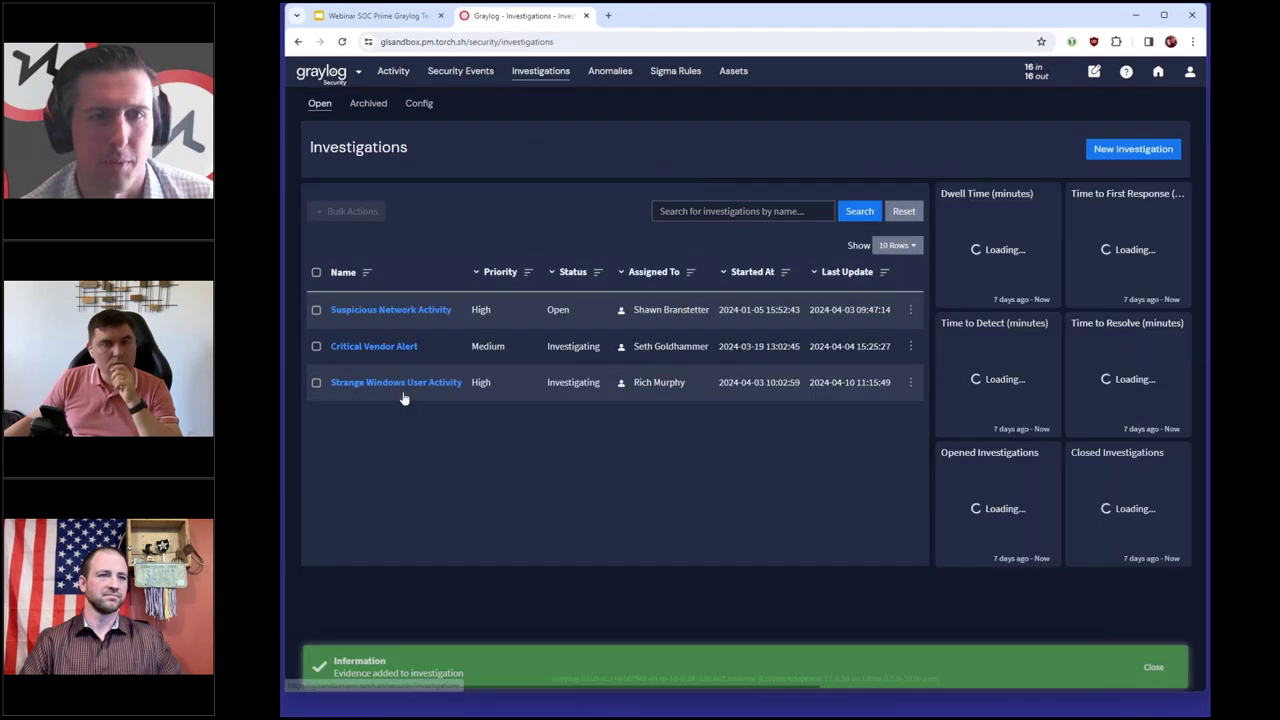
pyautogui.click(404, 384)
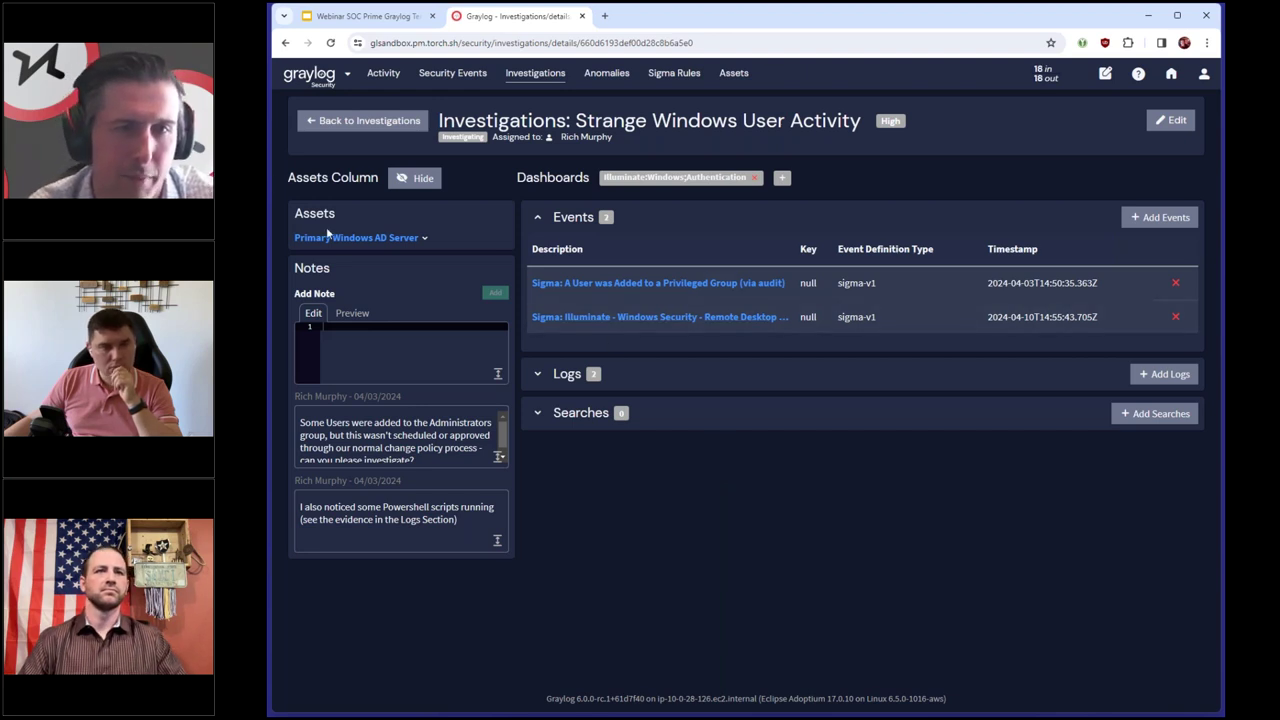
pyautogui.click(390, 240)
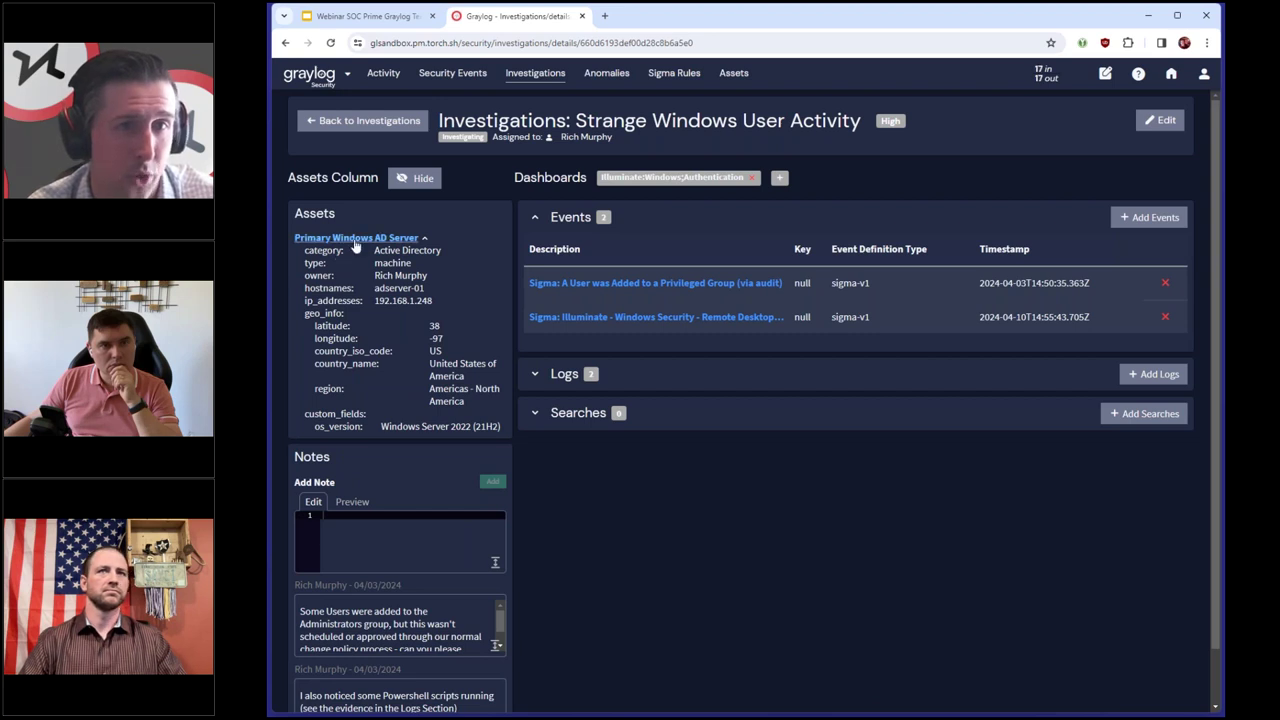
pyautogui.click(357, 240)
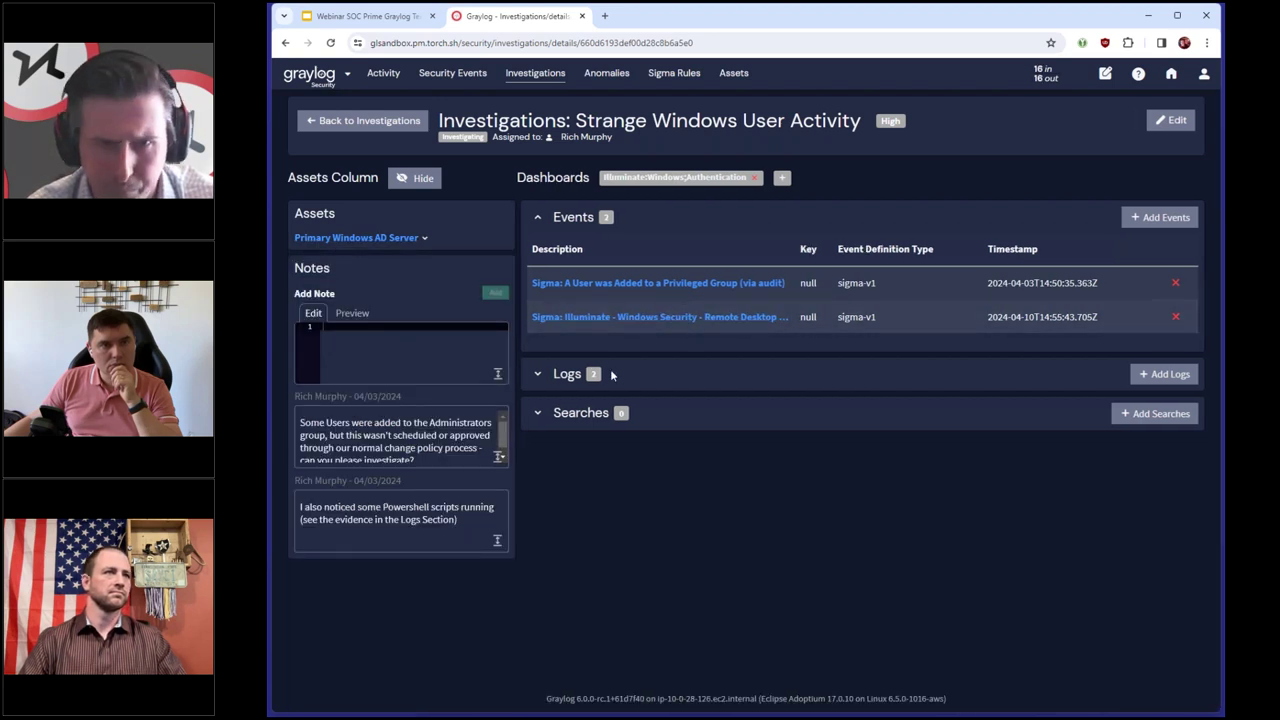
# - Expand the investigation's log evidence and review the details of the Remote Desktop event, collapsing the event again
pyautogui.click(537, 374)
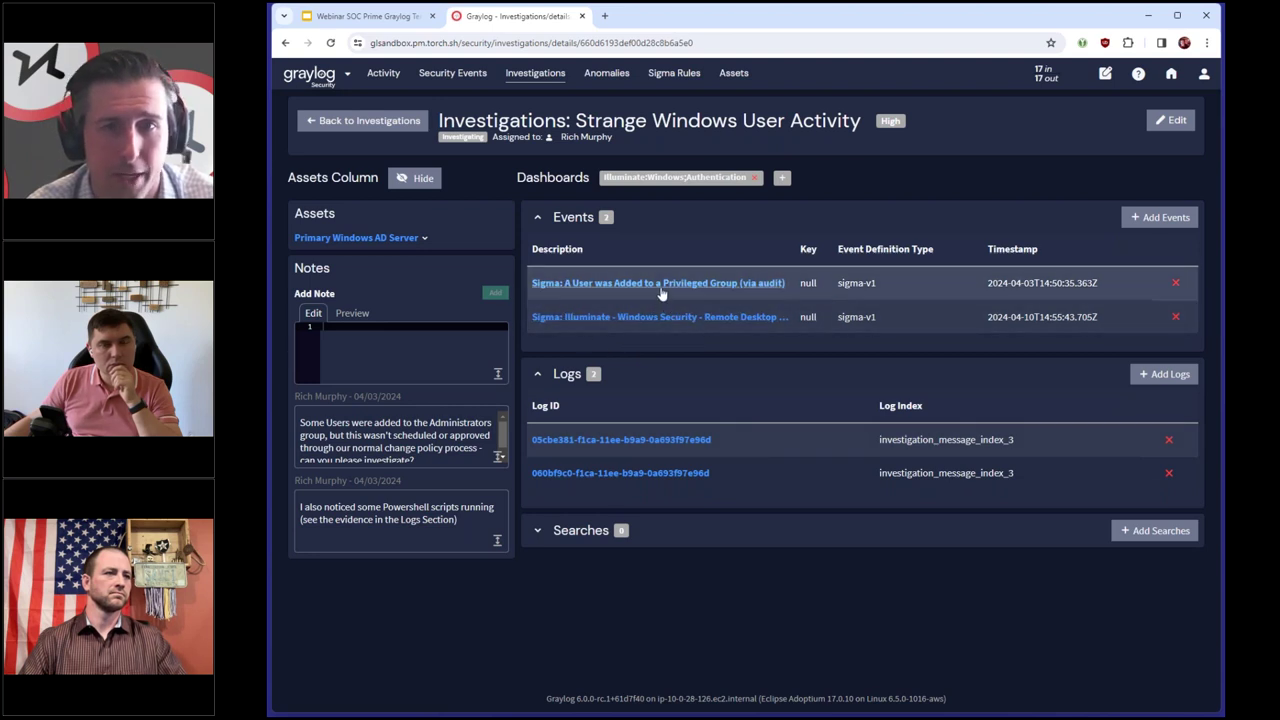
pyautogui.click(657, 318)
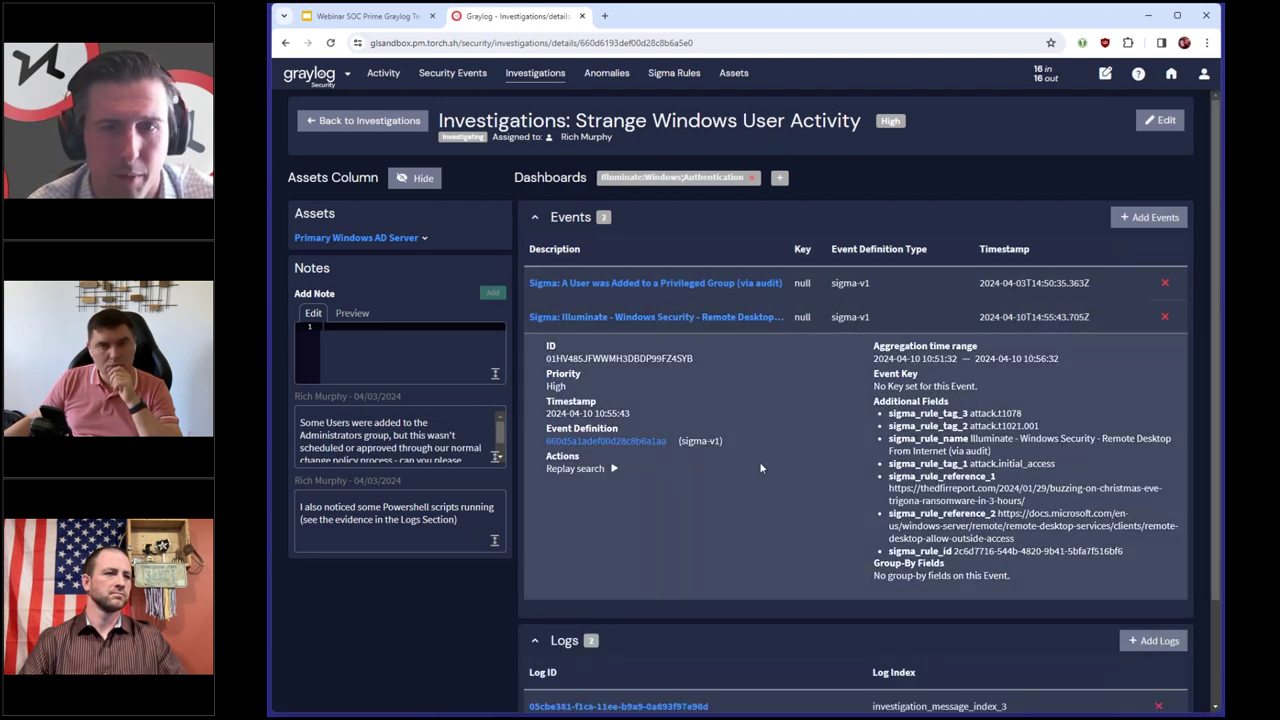
pyautogui.click(660, 318)
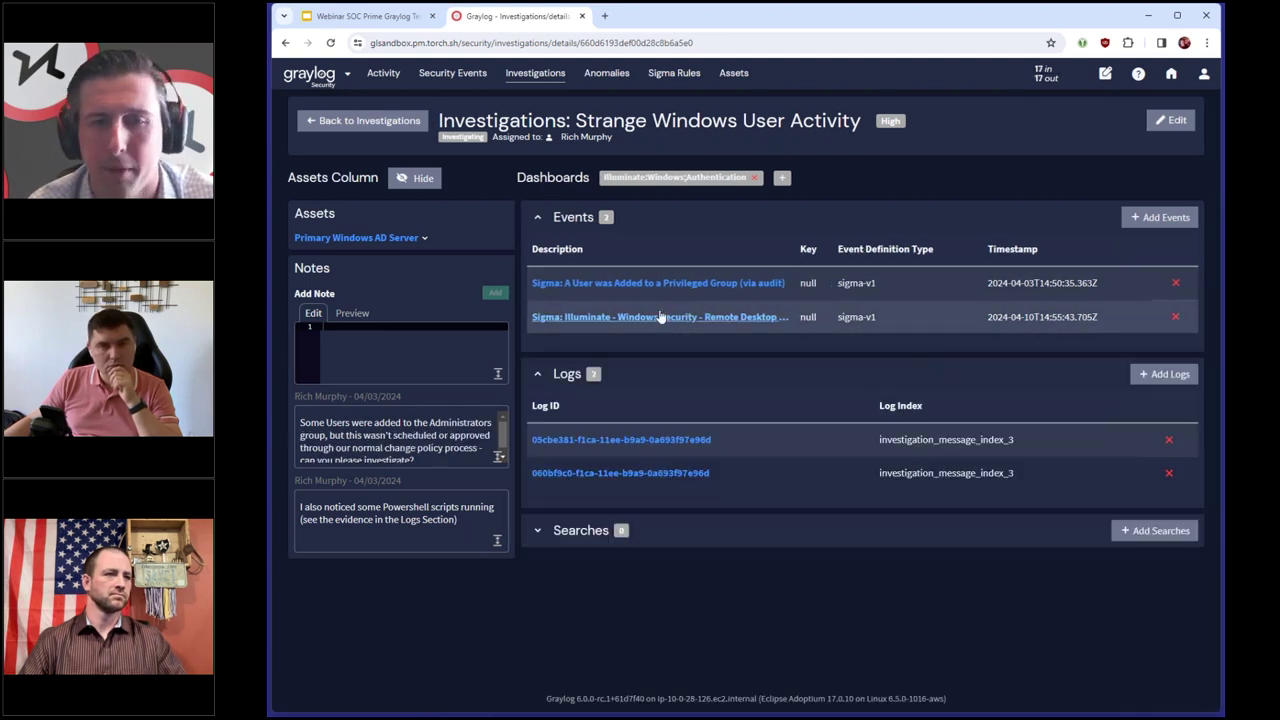
# - View the linked Illuminate:Windows:Authentication dashboard and return to the "Strange Windows User Activity" investigation
pyautogui.click(679, 178)
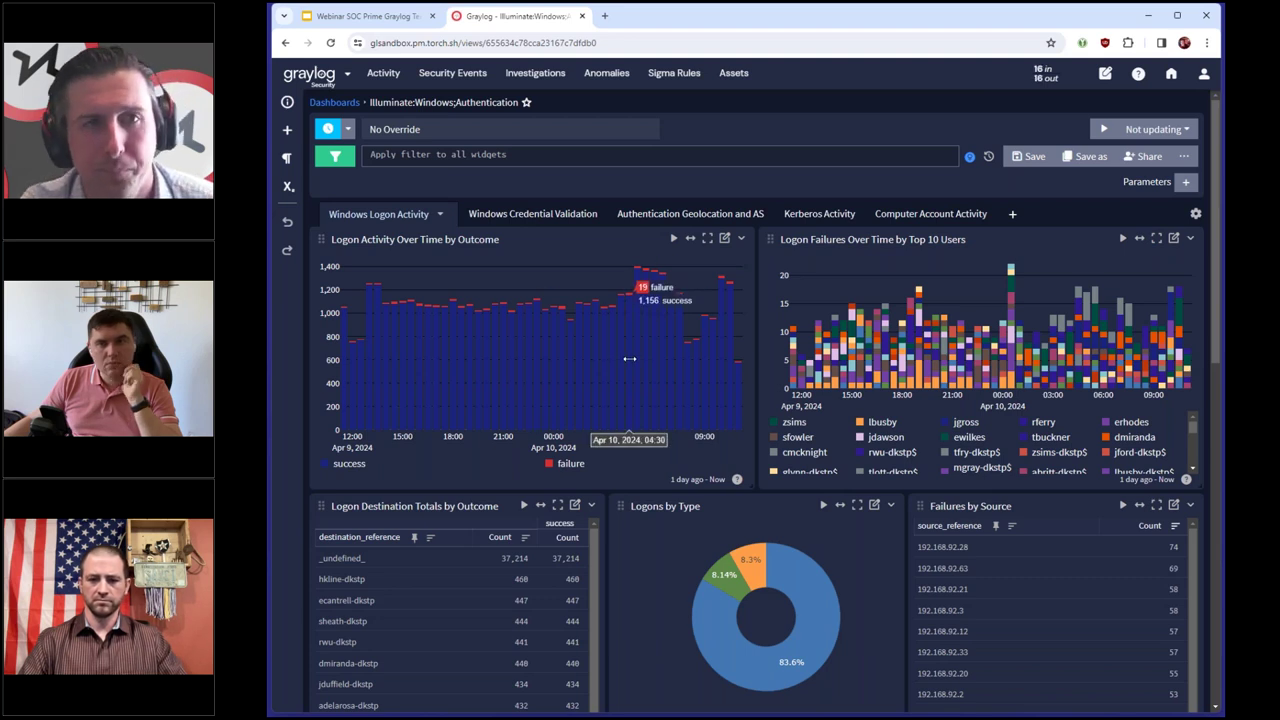
pyautogui.click(515, 76)
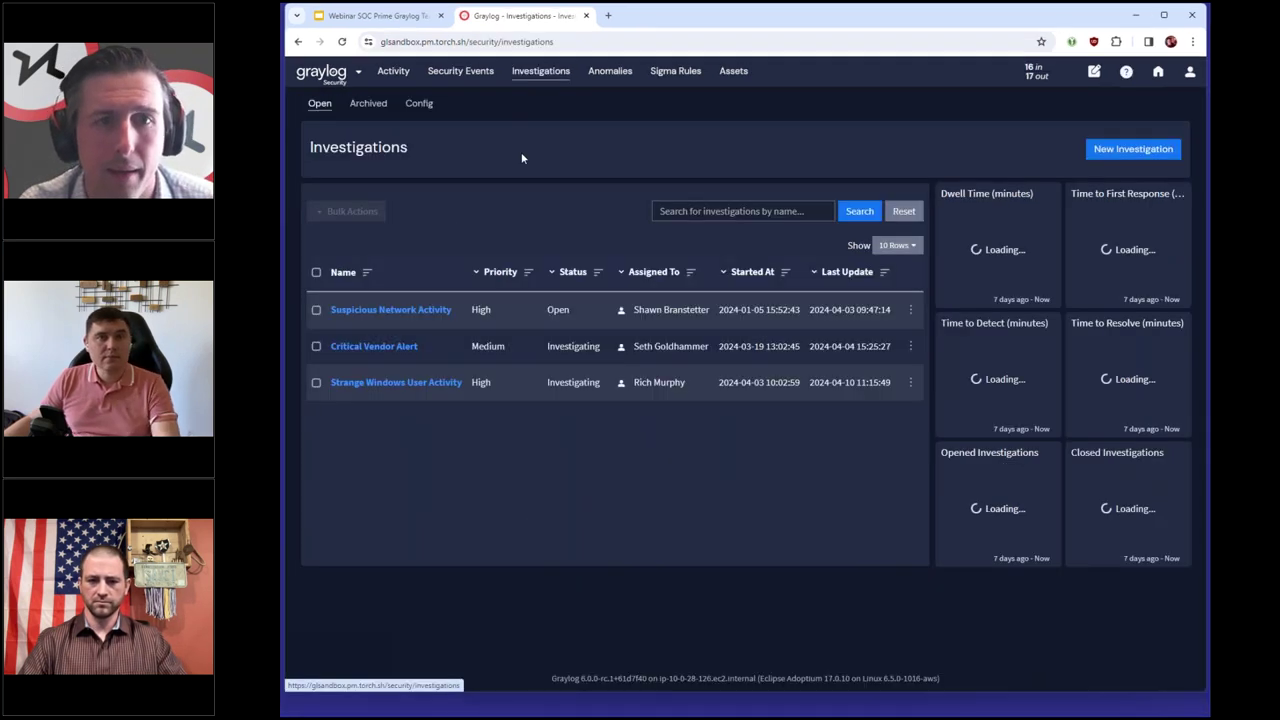
pyautogui.click(510, 392)
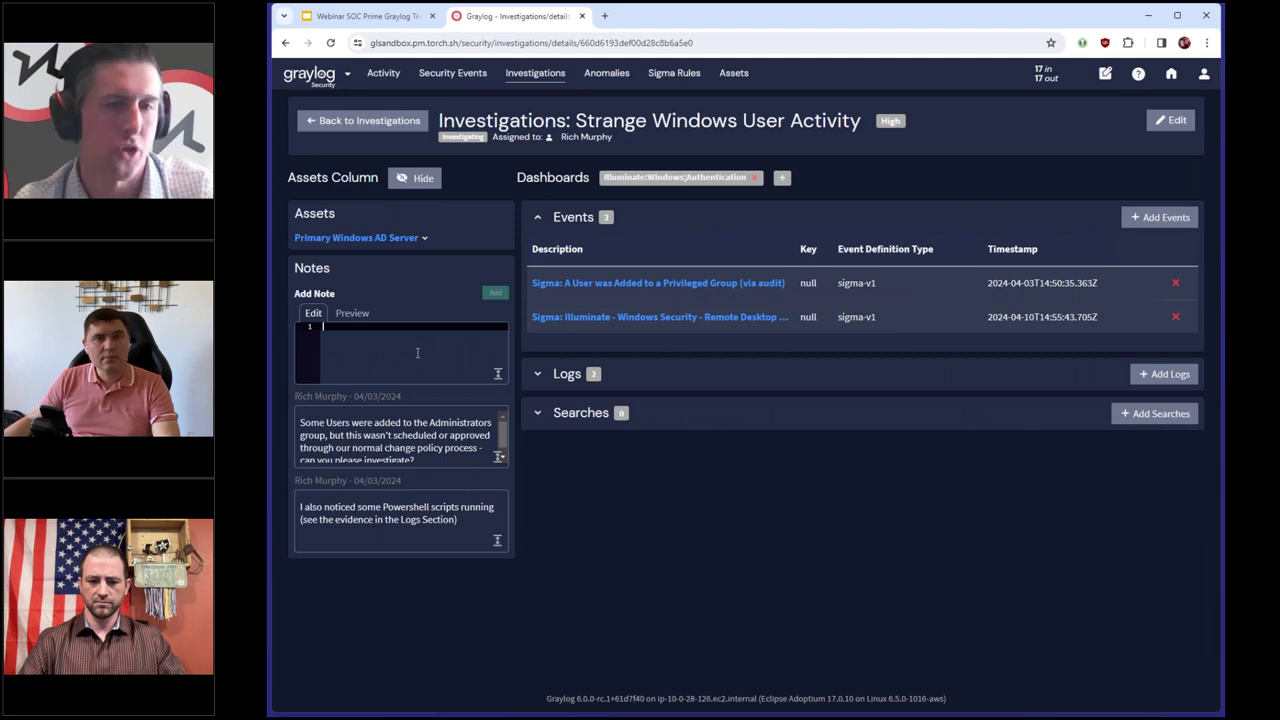
# - Add a Markdown heading note to the investigation with the colleague's first name followed by "Please Investigate"
pyautogui.click(409, 352)
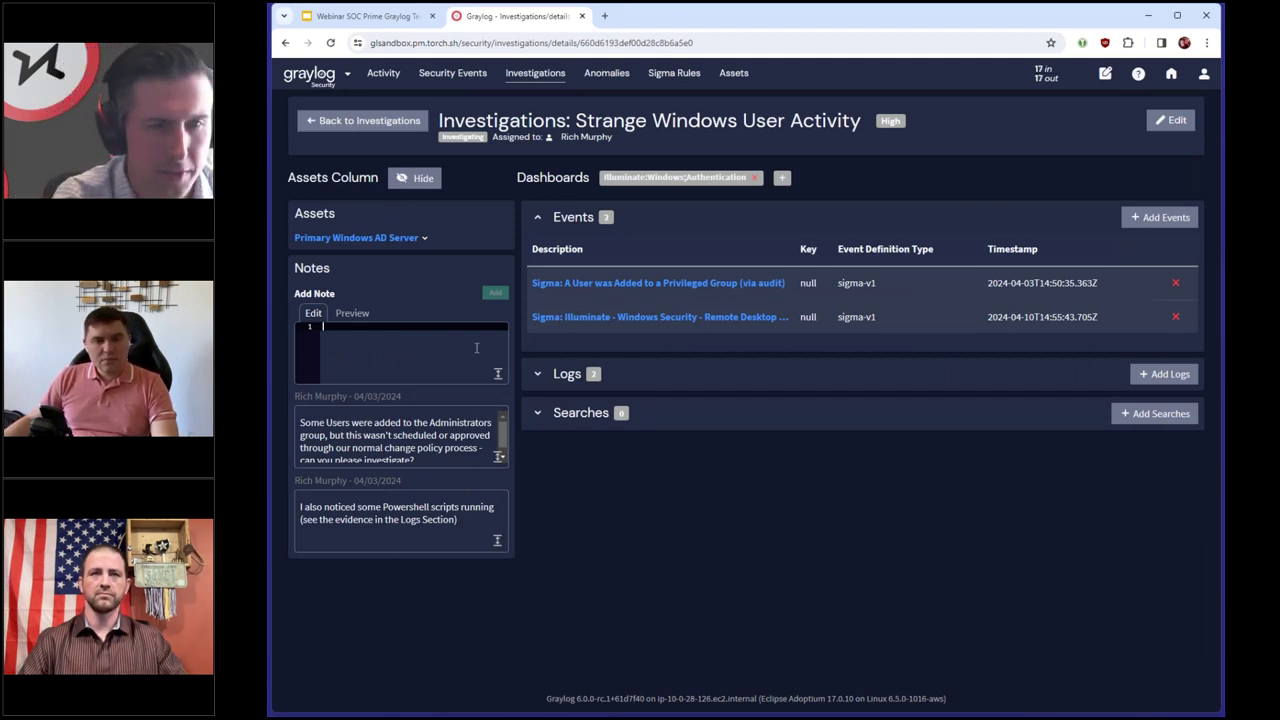
pyautogui.write('# ')
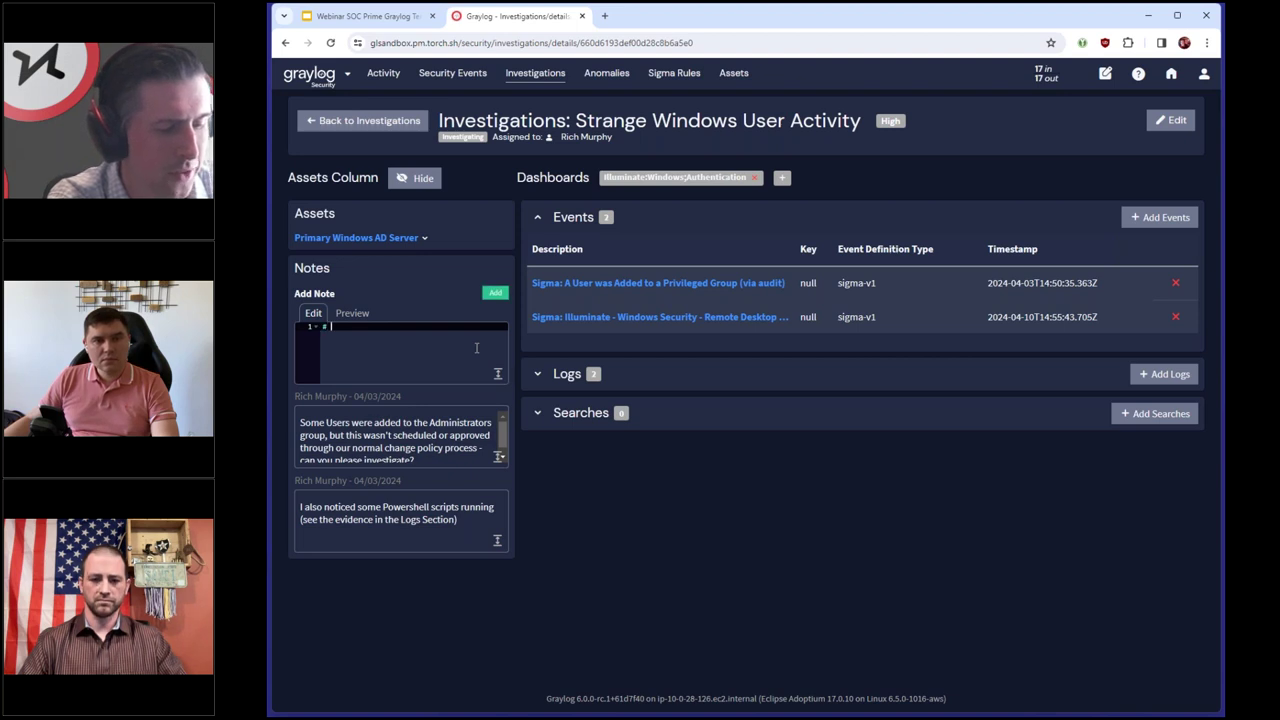
pyautogui.write('Nick Please')
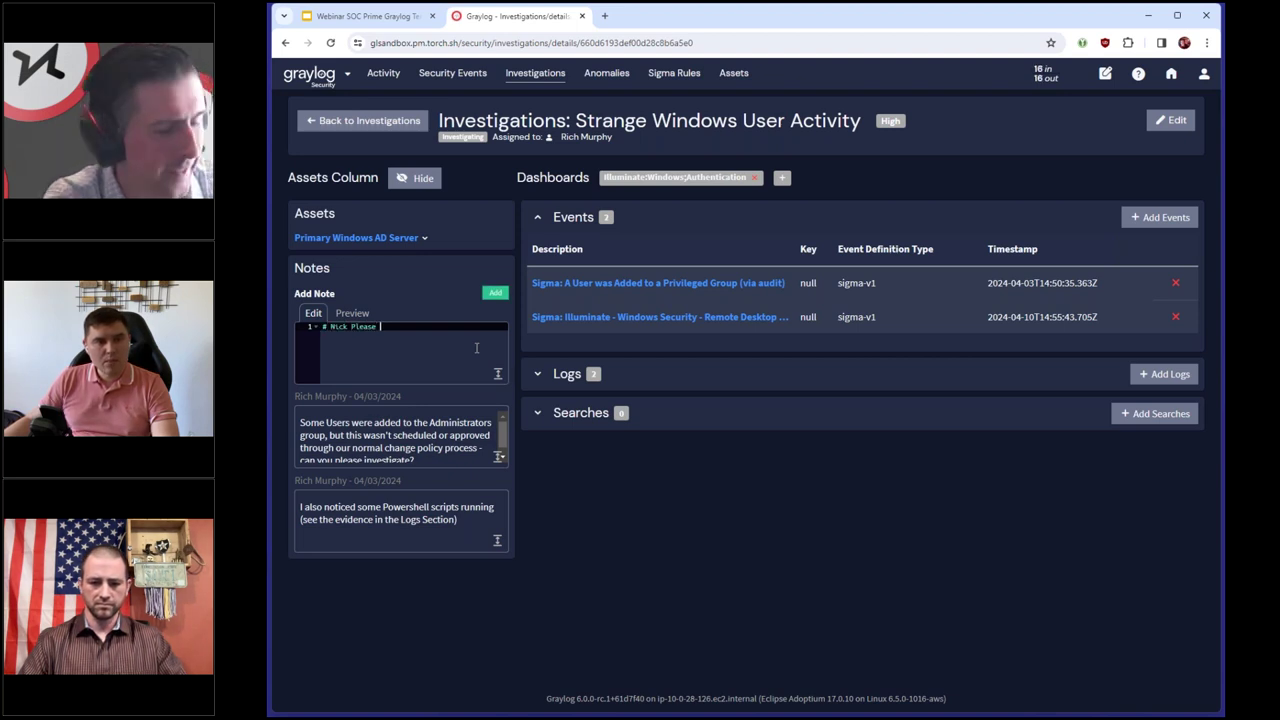
pyautogui.write(' Investigate')
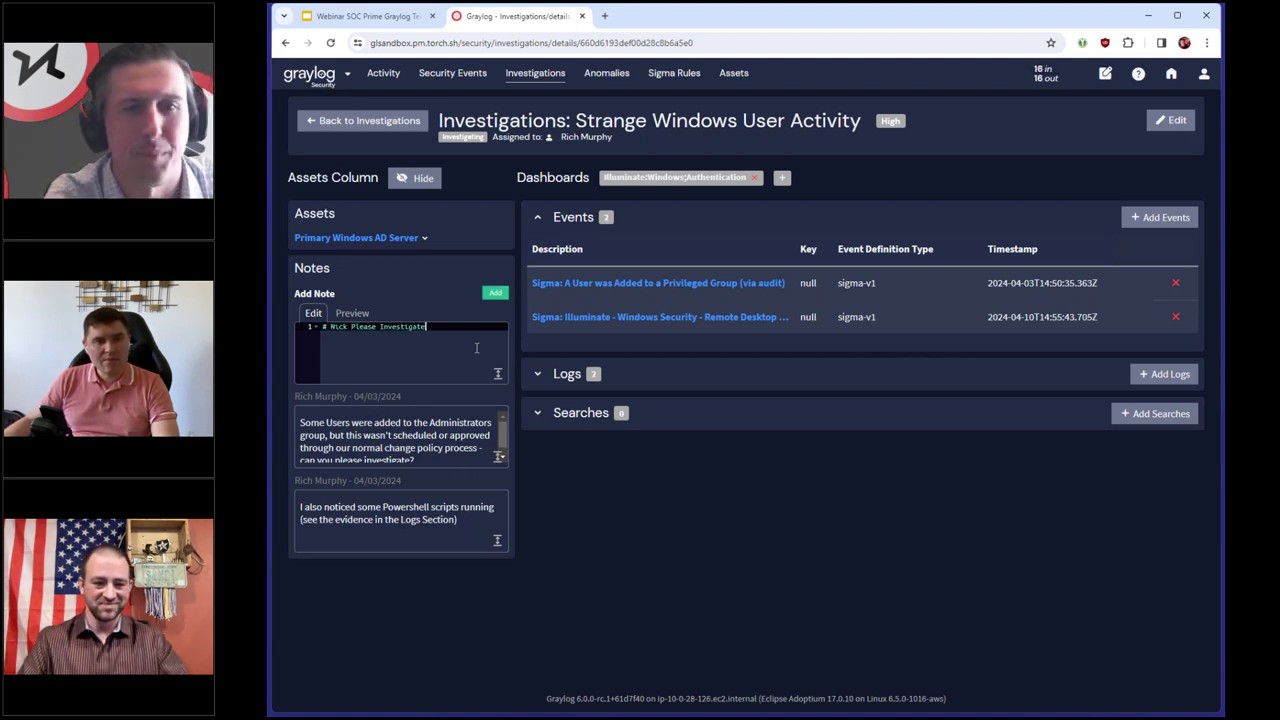
pyautogui.click(495, 292)
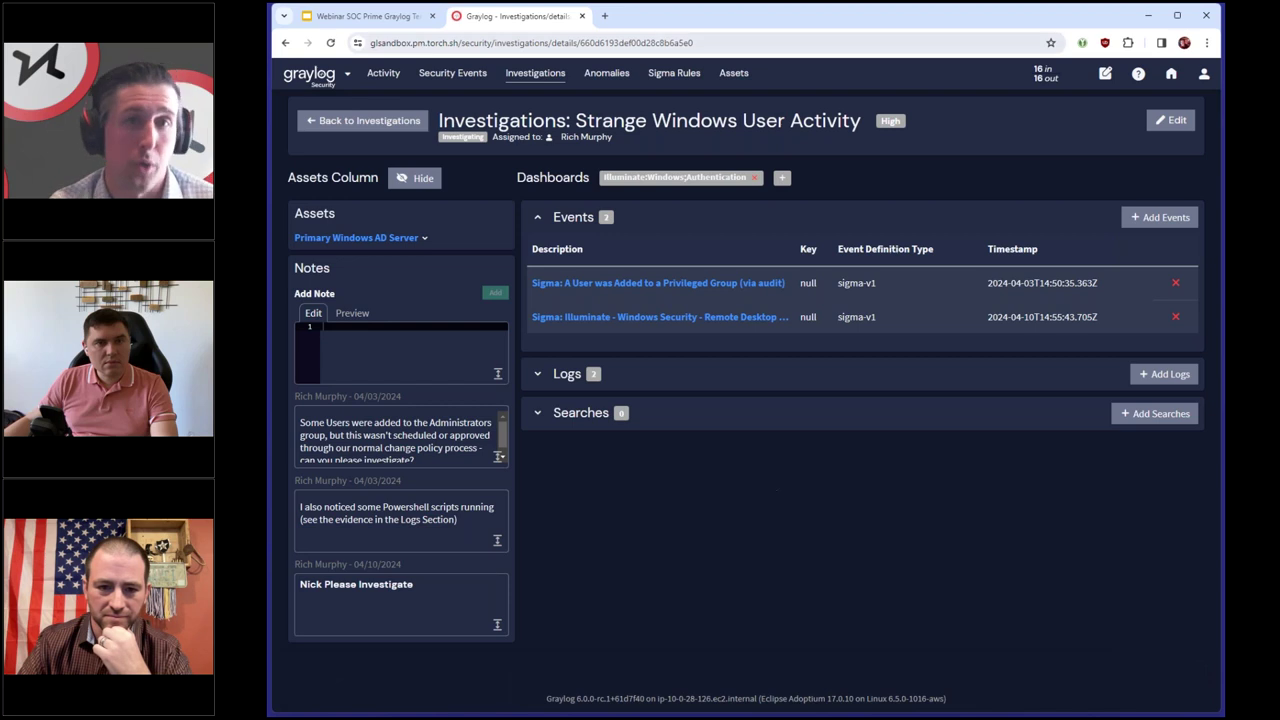
# - Leave the investigation, view the list of open investigations with its metrics, and go to the security home page
pyautogui.hotkey('alt', 'Left')
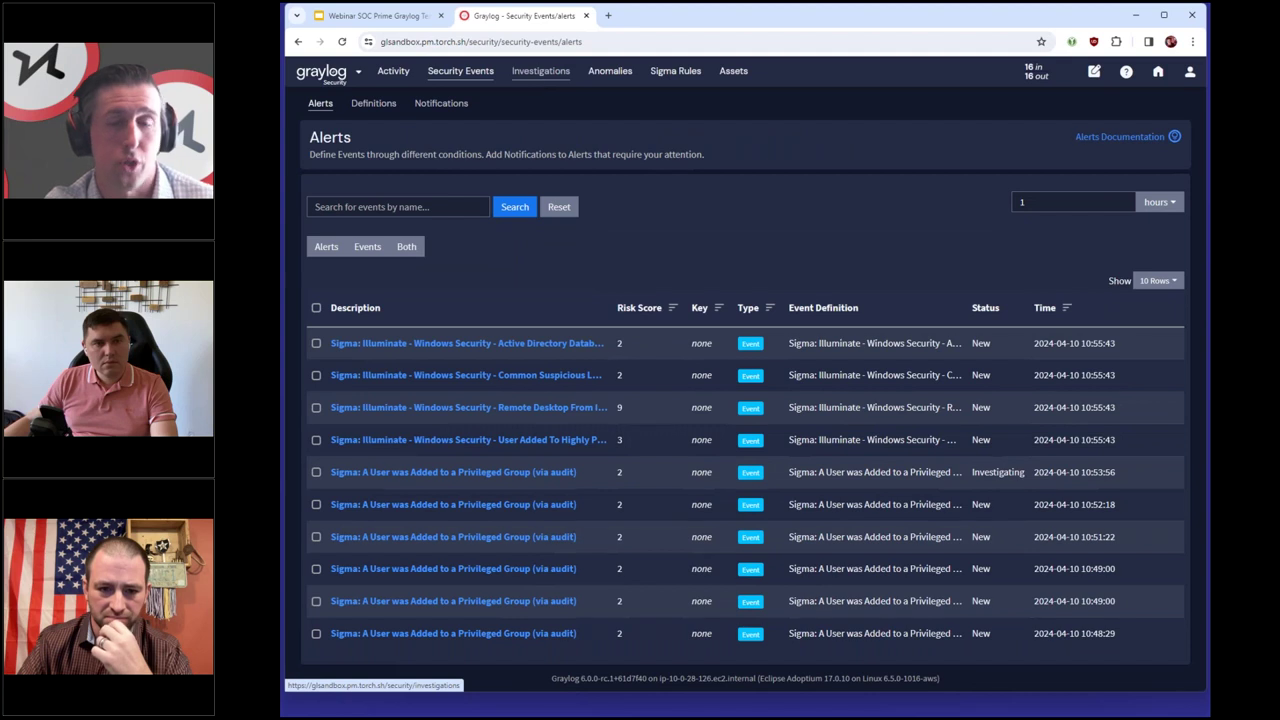
pyautogui.click(538, 74)
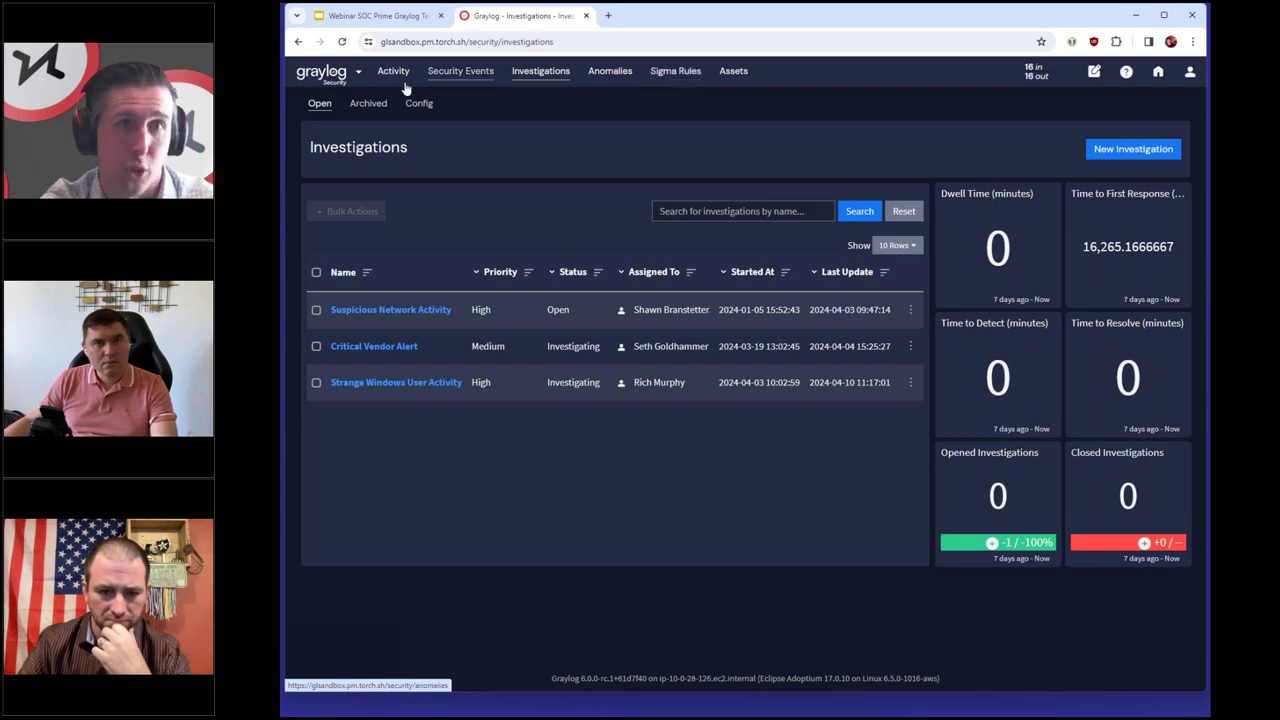
pyautogui.click(341, 78)
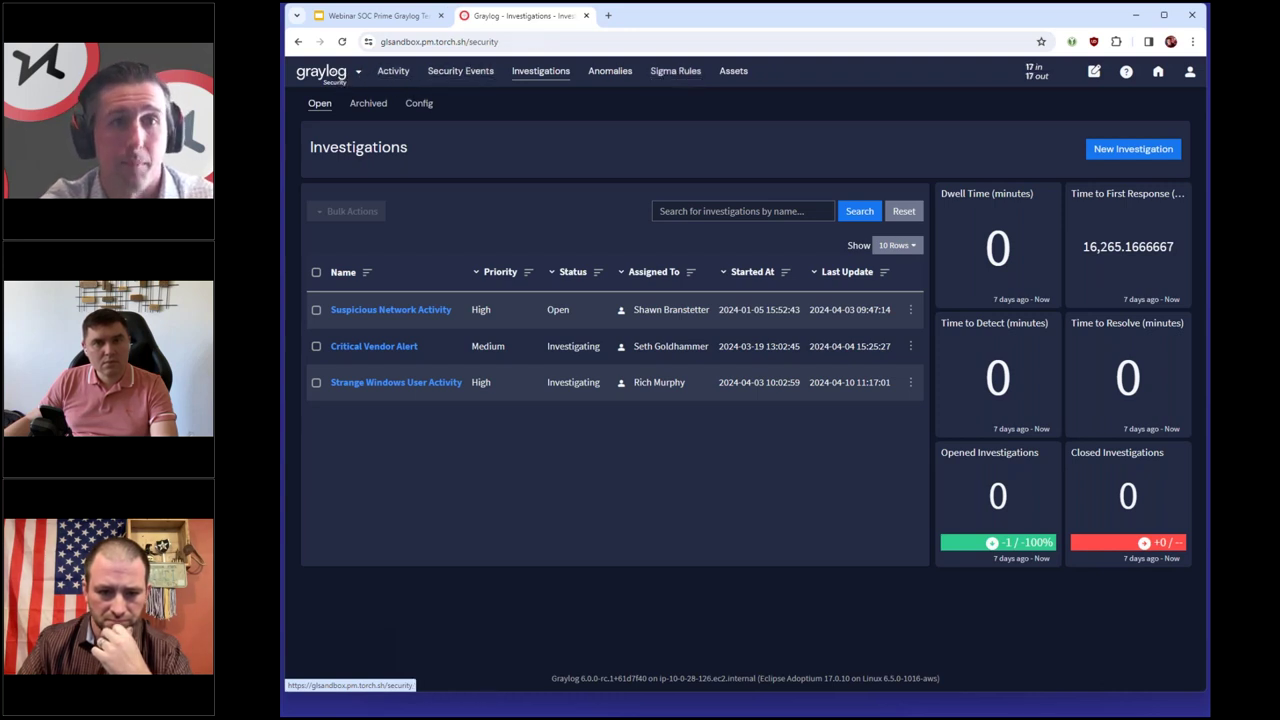